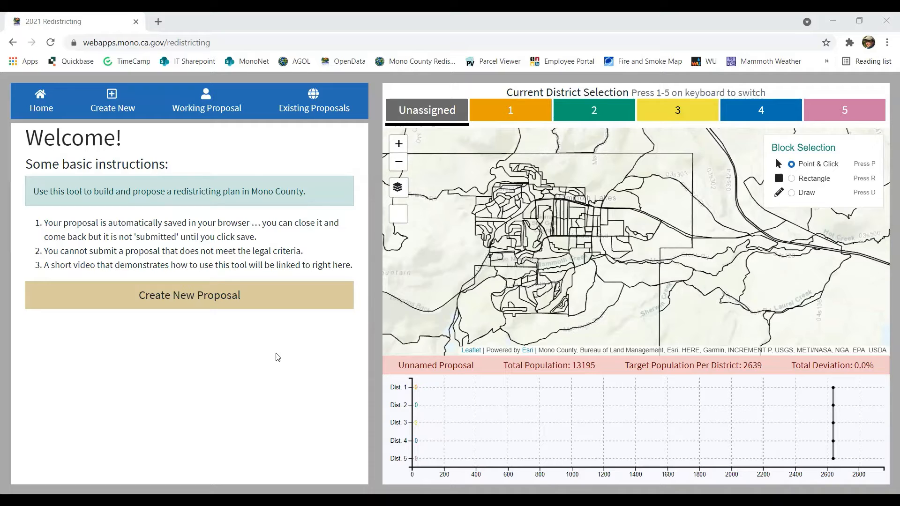
Step: Create a brand-new district proposal from scratch, discarding the current working proposal
click(399, 162)
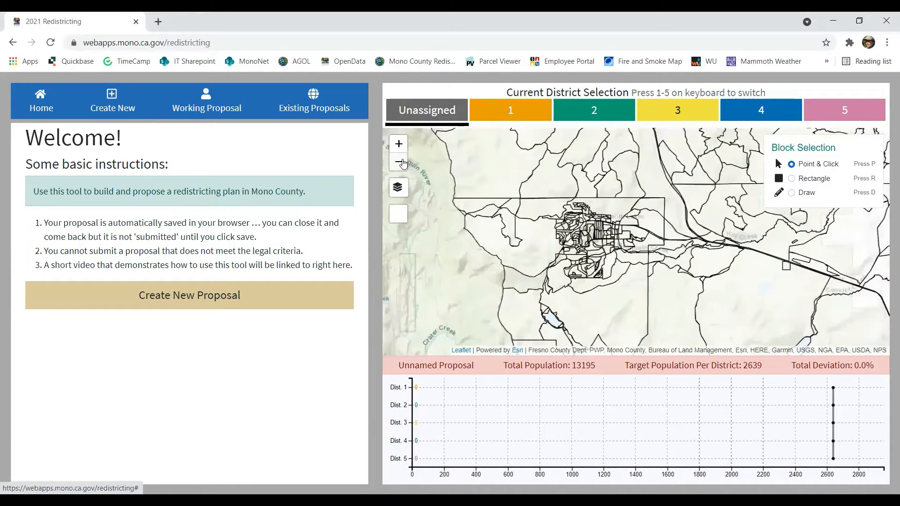
click(399, 162)
click(399, 162)
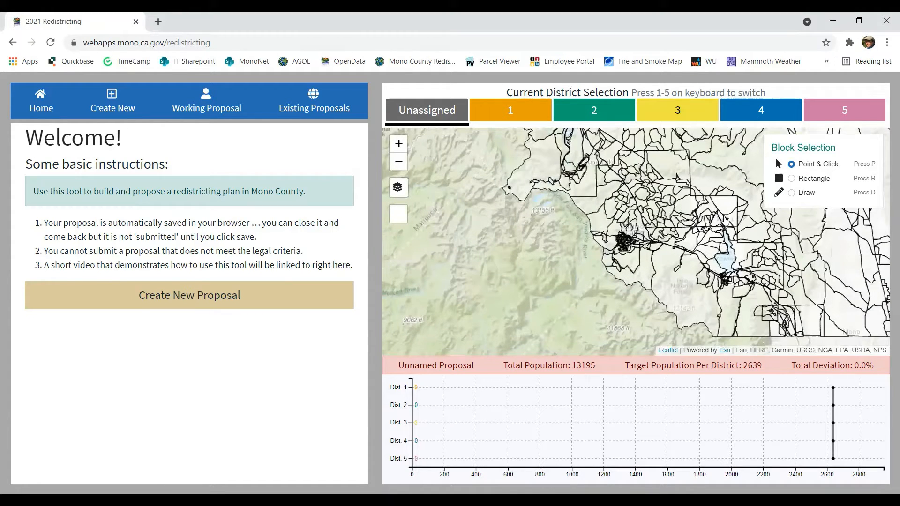
drag(724, 219, 632, 268)
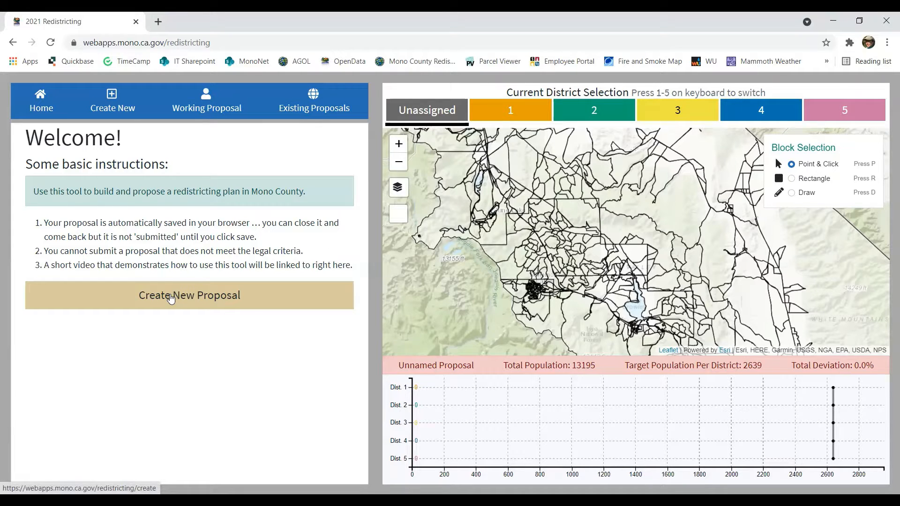
click(132, 302)
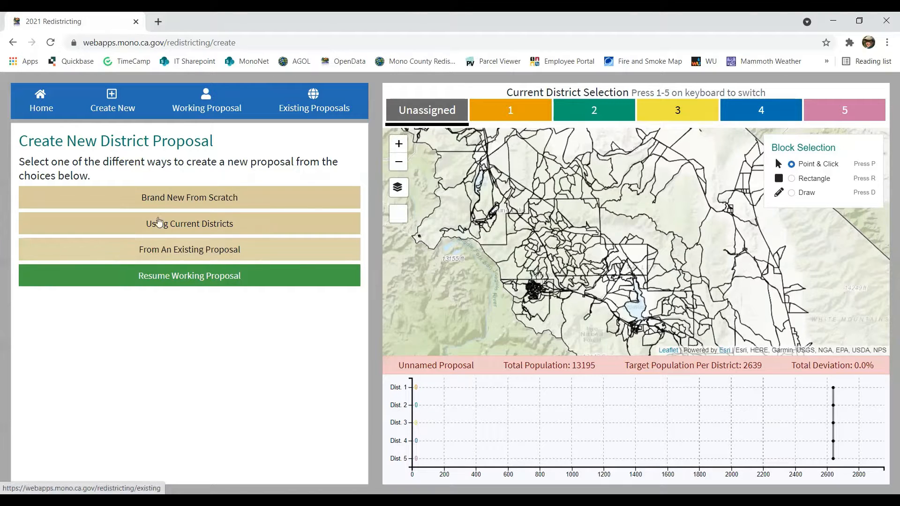
click(189, 199)
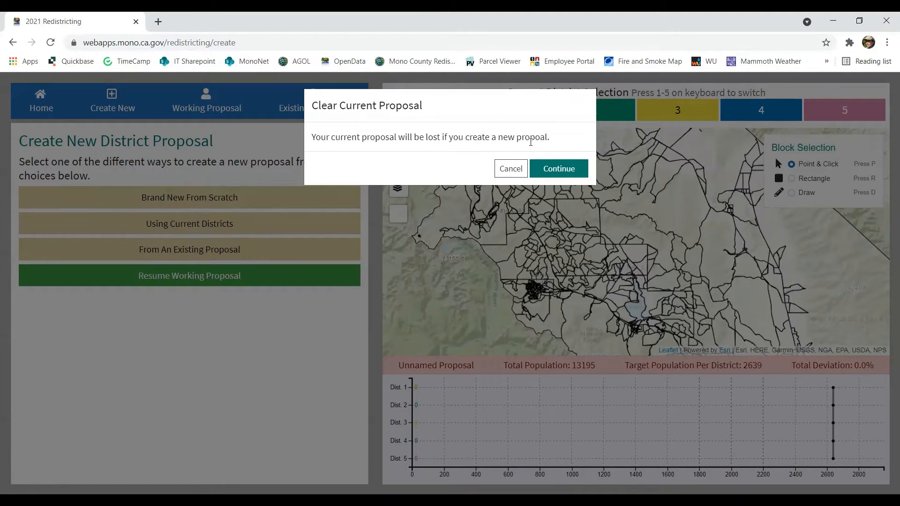
click(571, 172)
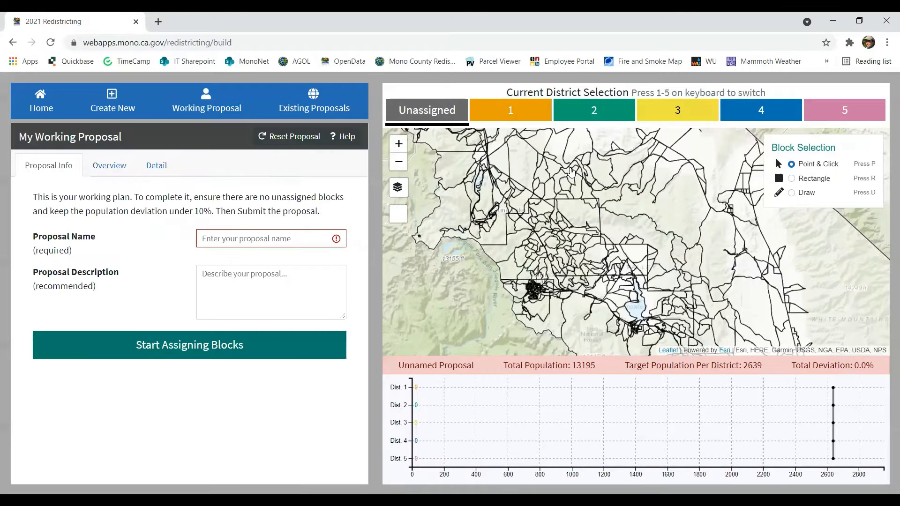
Step: Name the proposal "Test Proposal", leave its description empty, and start assigning blocks
click(260, 237)
text(Test )
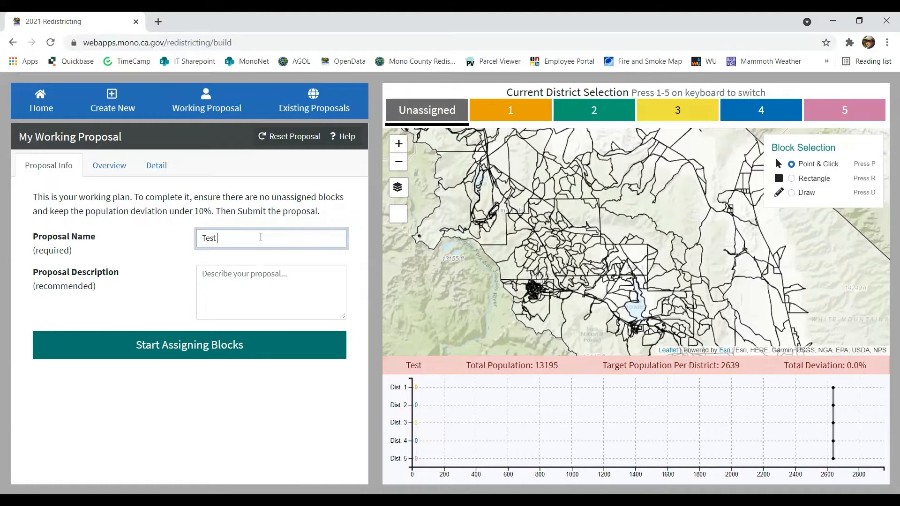
text(Proposal)
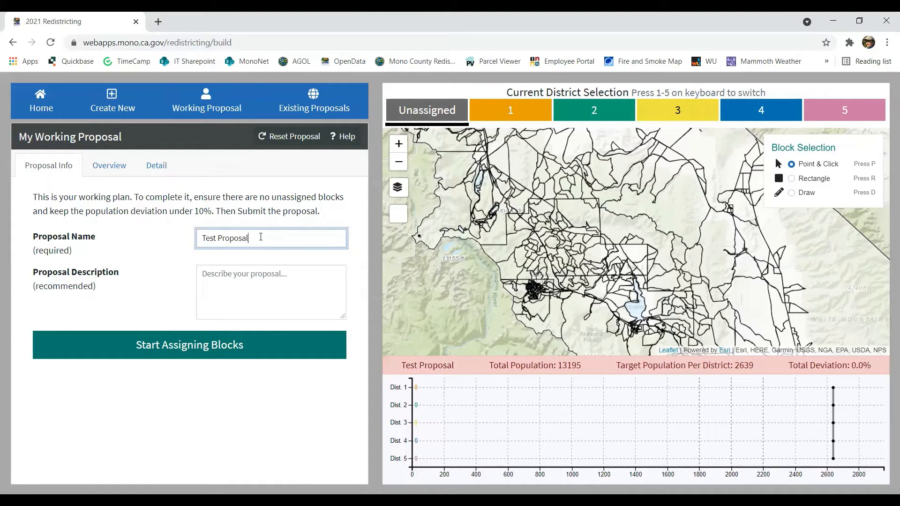
click(259, 278)
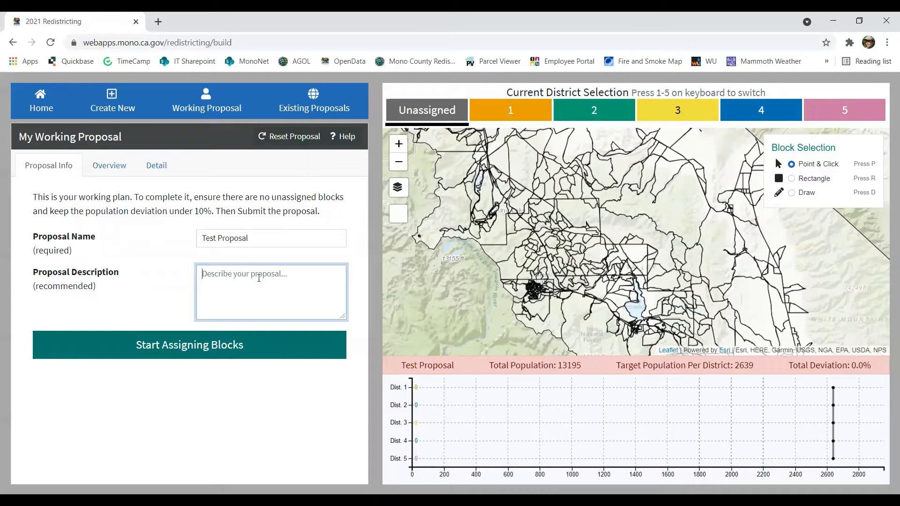
click(281, 354)
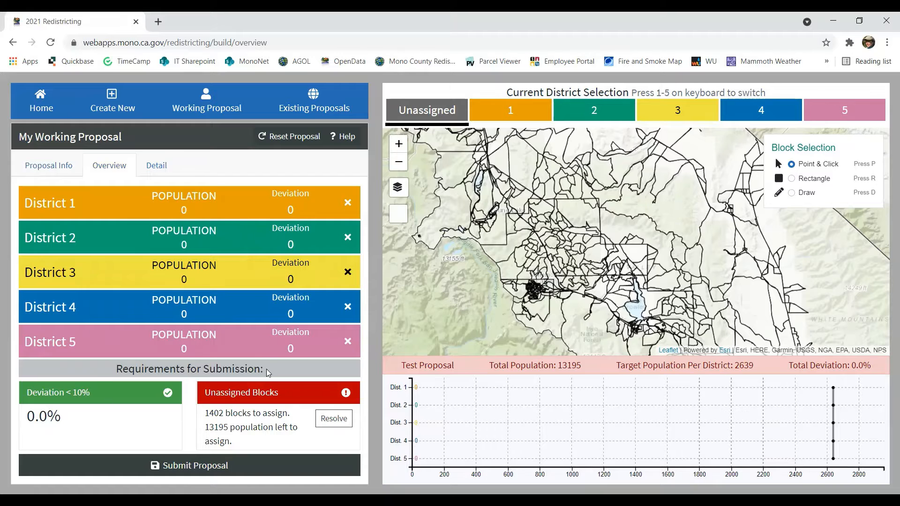
Step: Examine the district population chart and the census blocks in the northern part of the county map
click(401, 162)
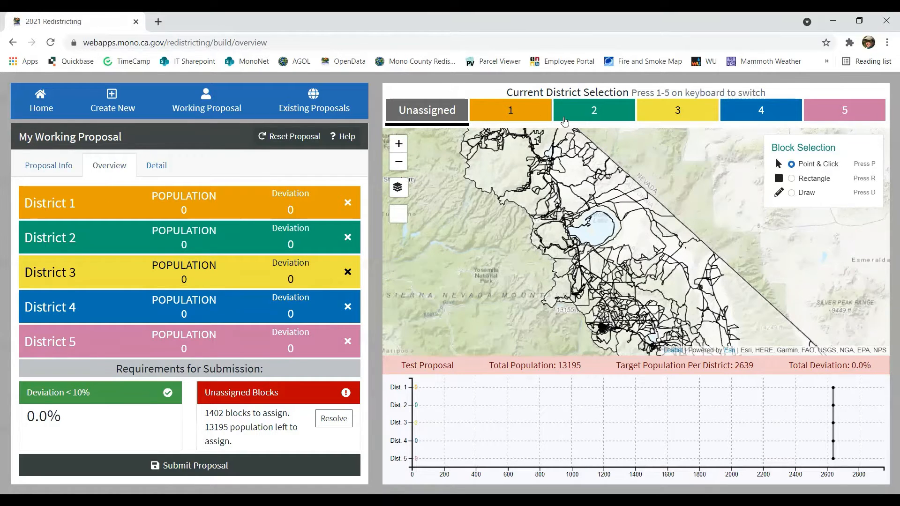
mouse_move(459, 410)
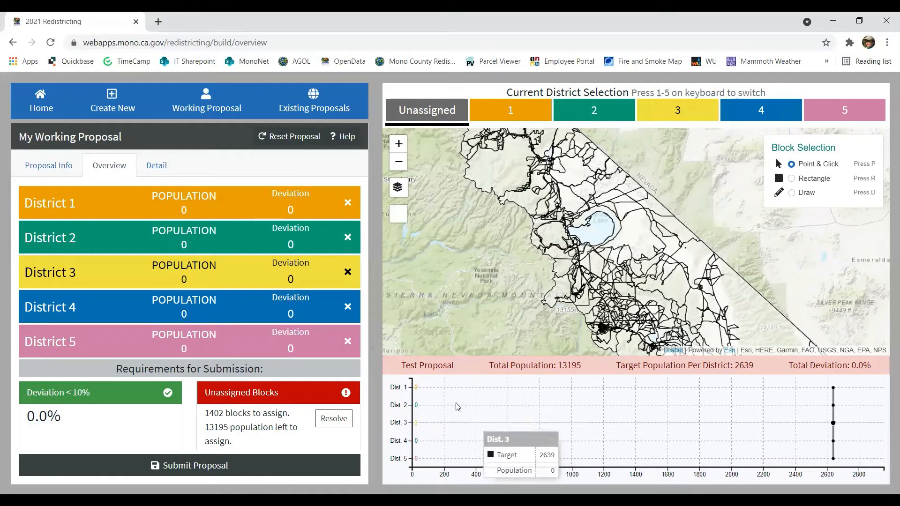
mouse_move(460, 394)
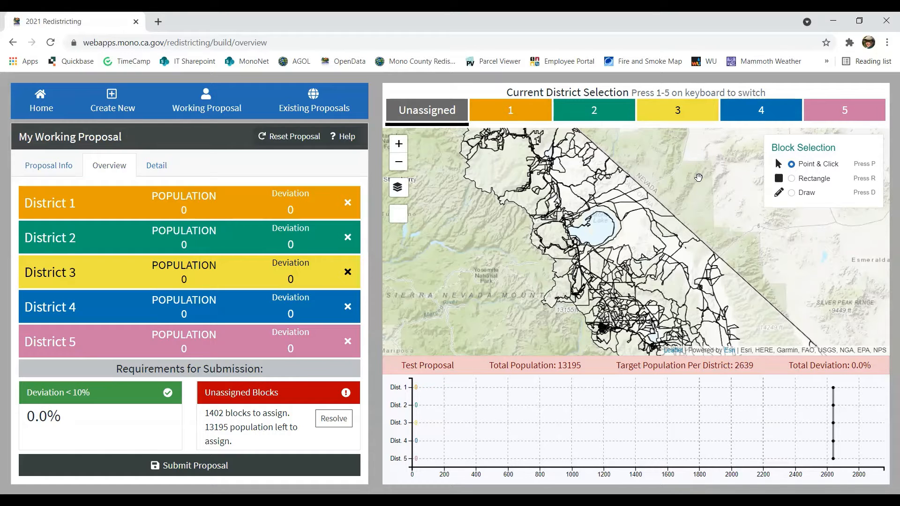
drag(699, 178, 739, 233)
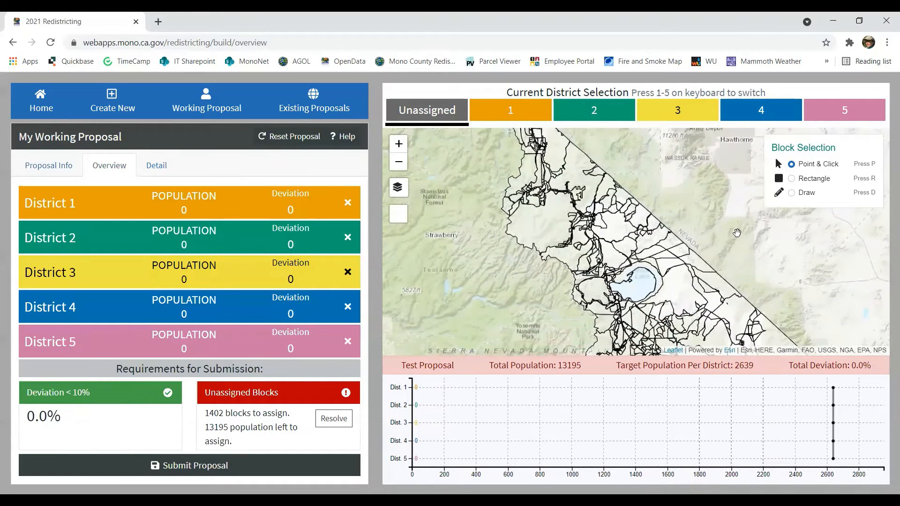
drag(728, 185, 716, 229)
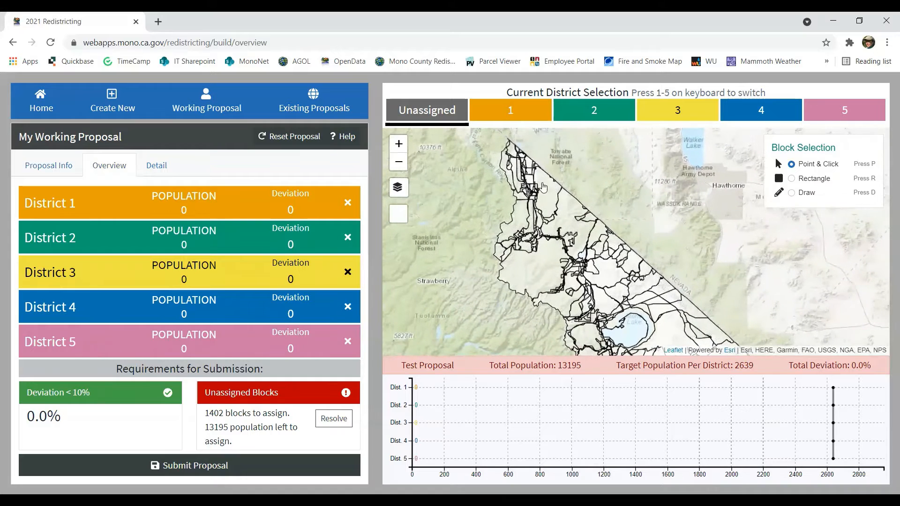
click(399, 144)
drag(530, 161, 587, 185)
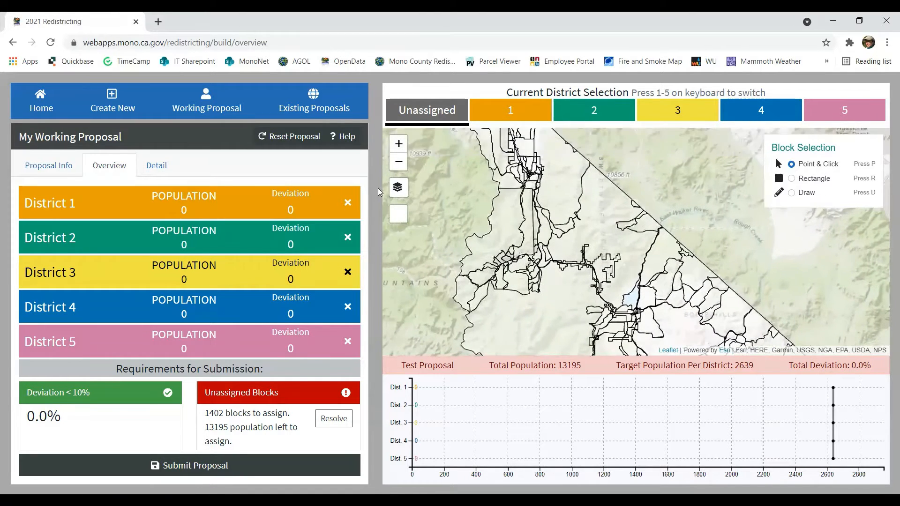
click(399, 161)
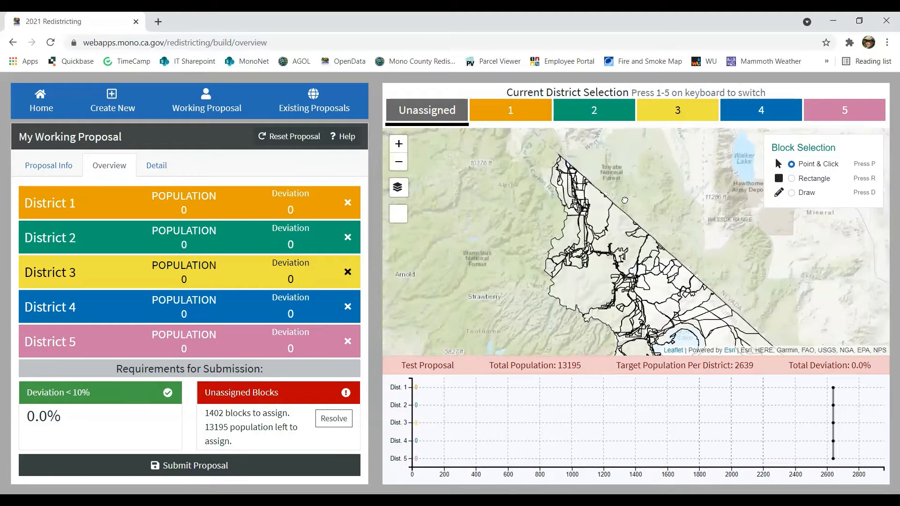
drag(630, 201, 604, 183)
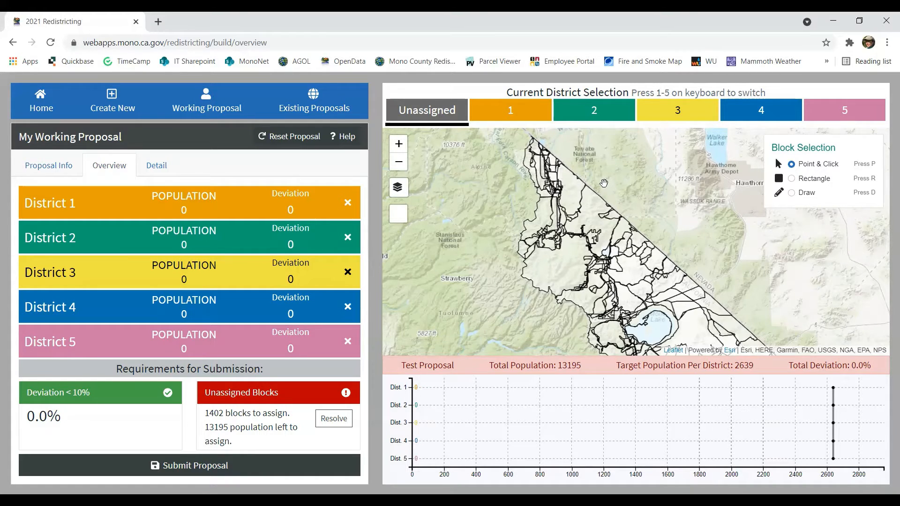
scroll(604, 183, up, 3)
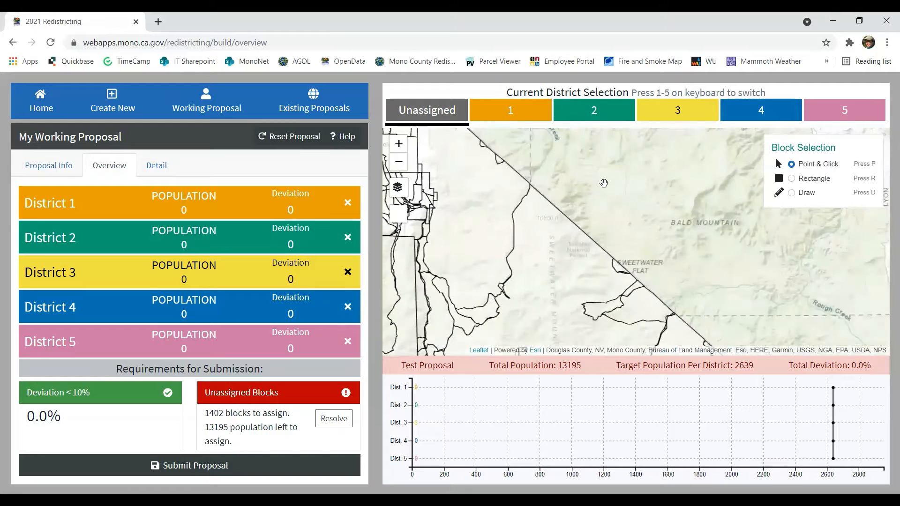
scroll(604, 183, down, 3)
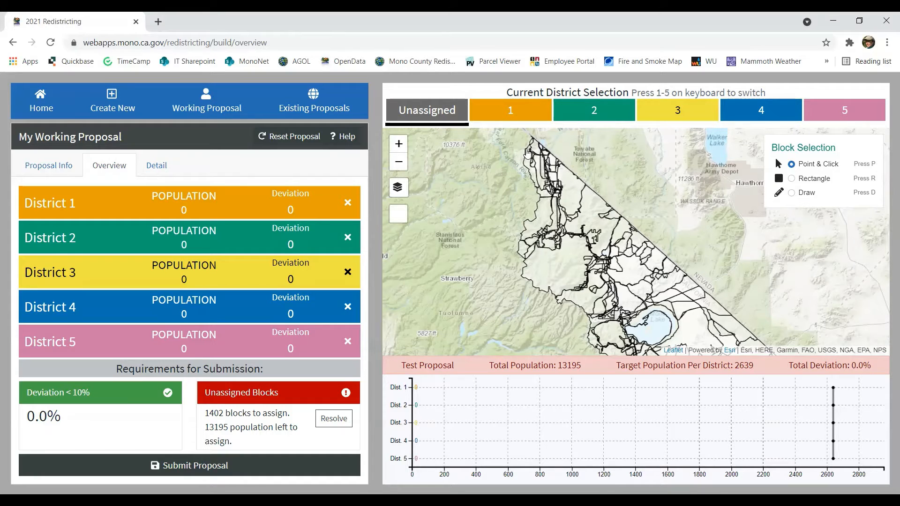
Step: Display the Population Density by Block Group layer on the map, inspect it, and turn it off again
mouse_move(403, 192)
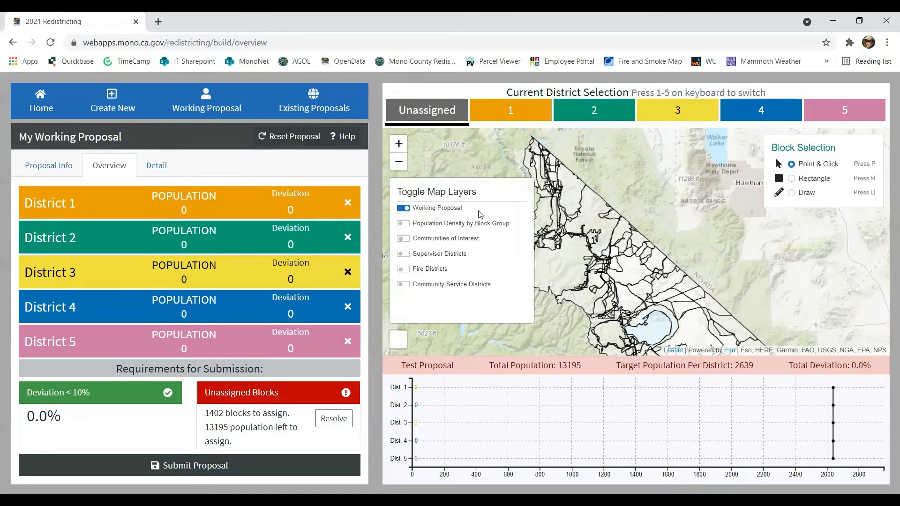
click(405, 224)
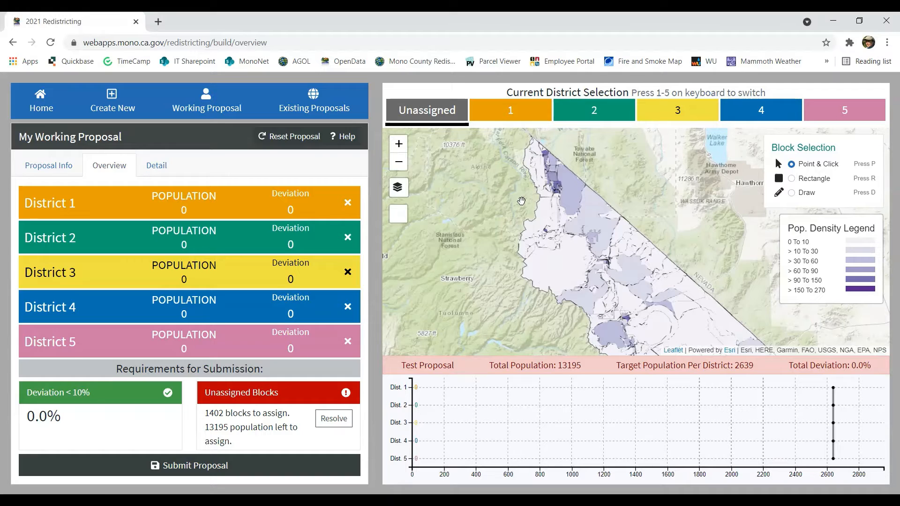
mouse_move(398, 188)
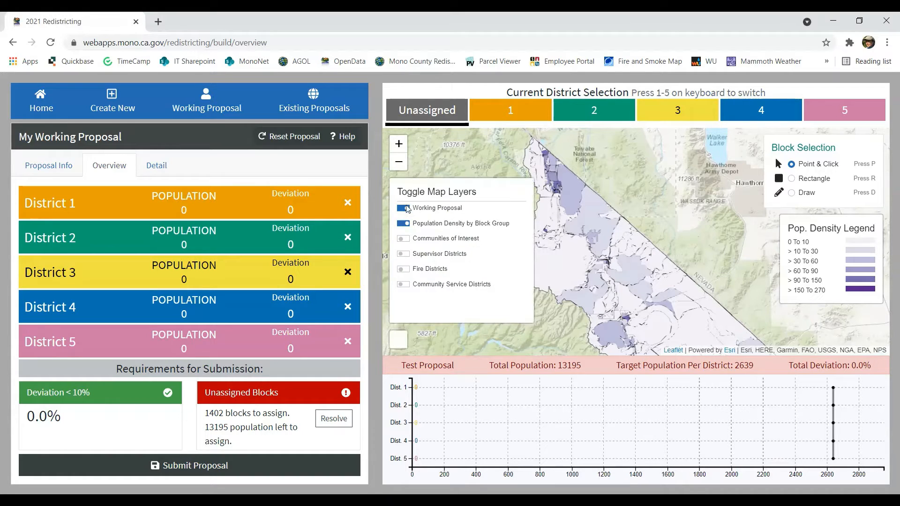
click(406, 226)
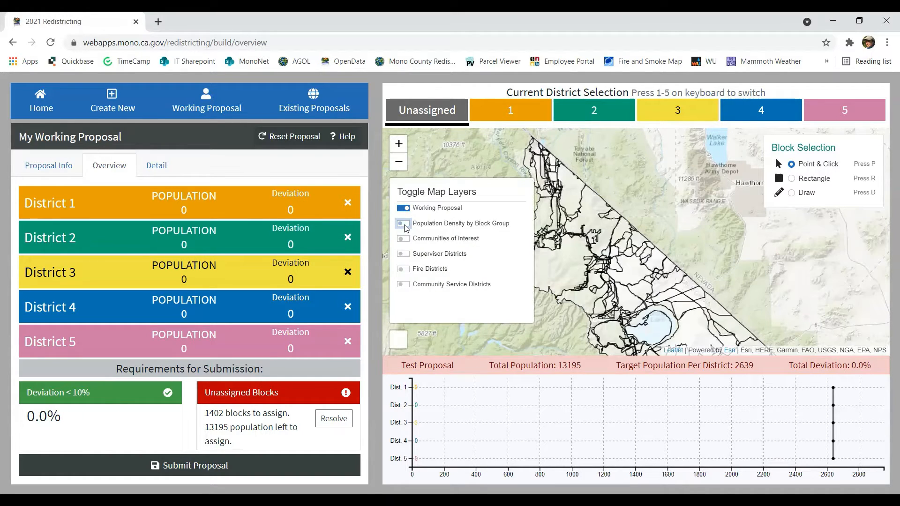
Step: Preview the Supervisor Districts and Fire Districts map layers one at a time, turning each off again
click(404, 254)
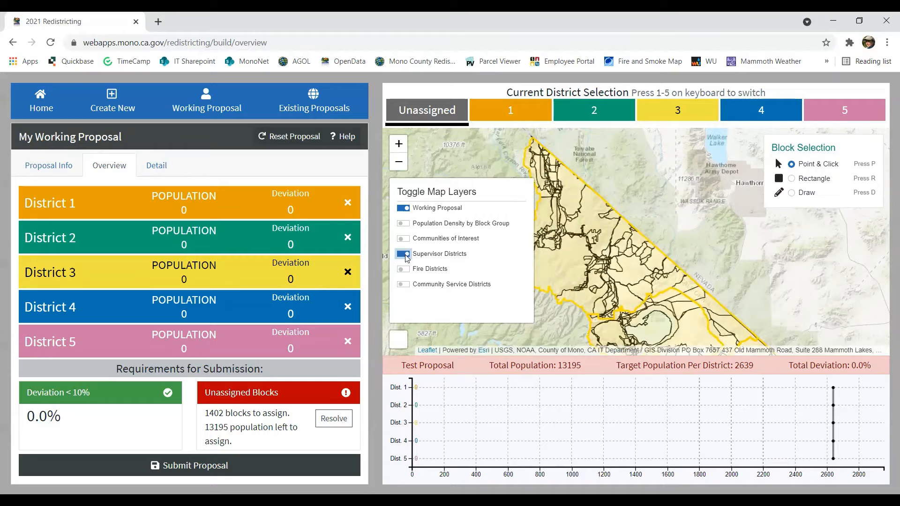
click(404, 255)
click(405, 270)
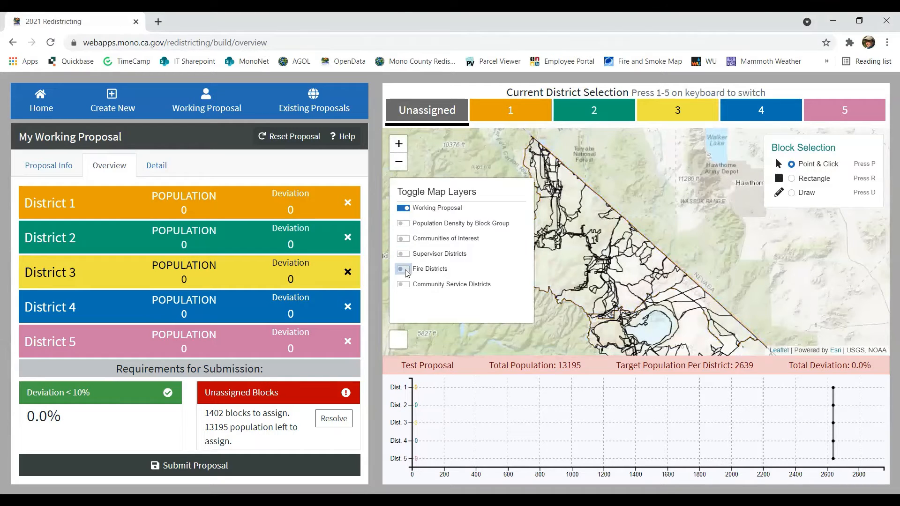
click(406, 270)
Step: Display the Community Service Districts layer, inspect its areas in the southern county, and turn it off again
click(406, 286)
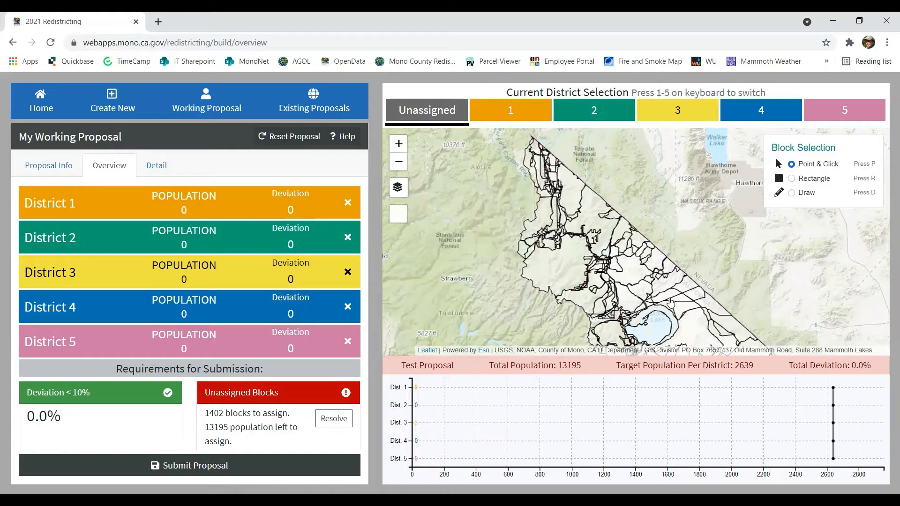
drag(693, 321, 641, 189)
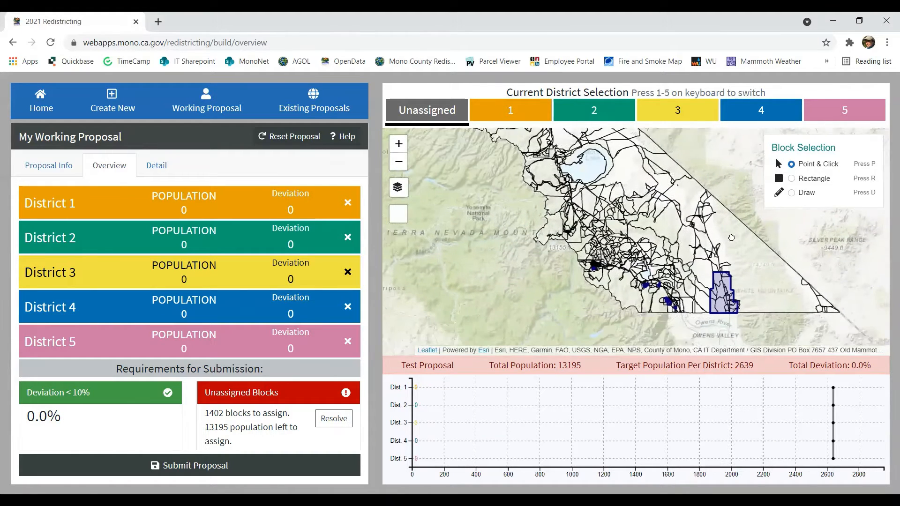
drag(755, 293, 731, 242)
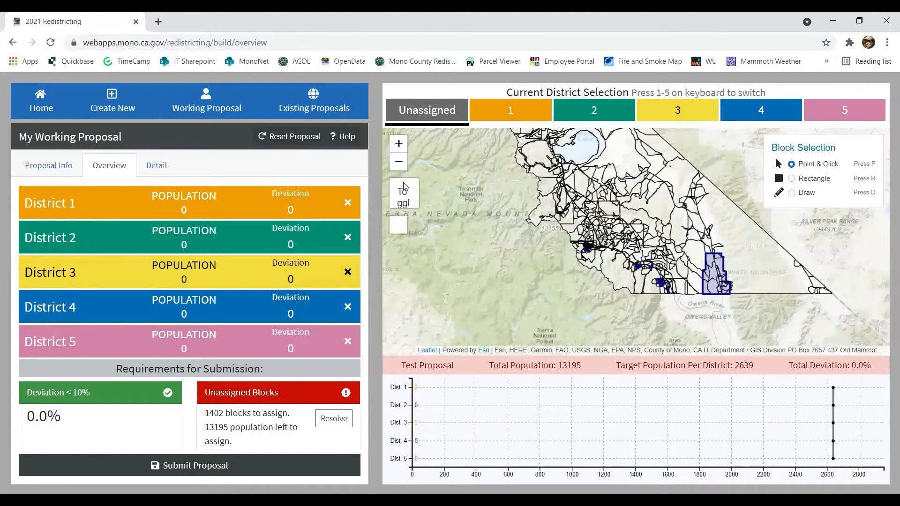
mouse_move(398, 188)
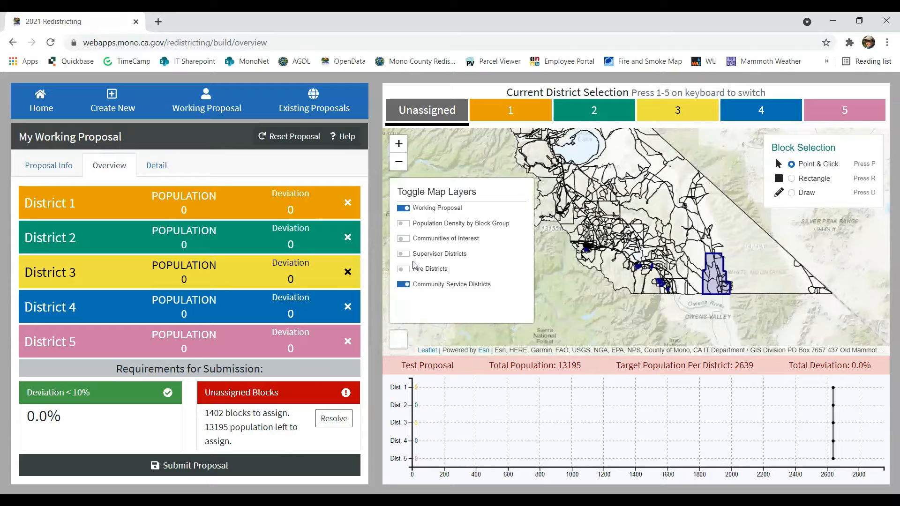
click(403, 285)
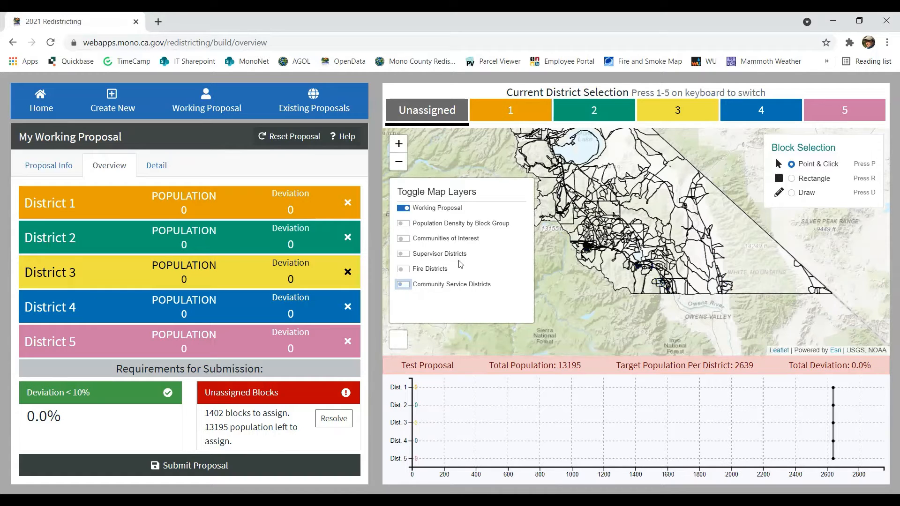
Step: Display the Communities of Interest layer, inspect its outlined areas, and turn it off again
click(404, 239)
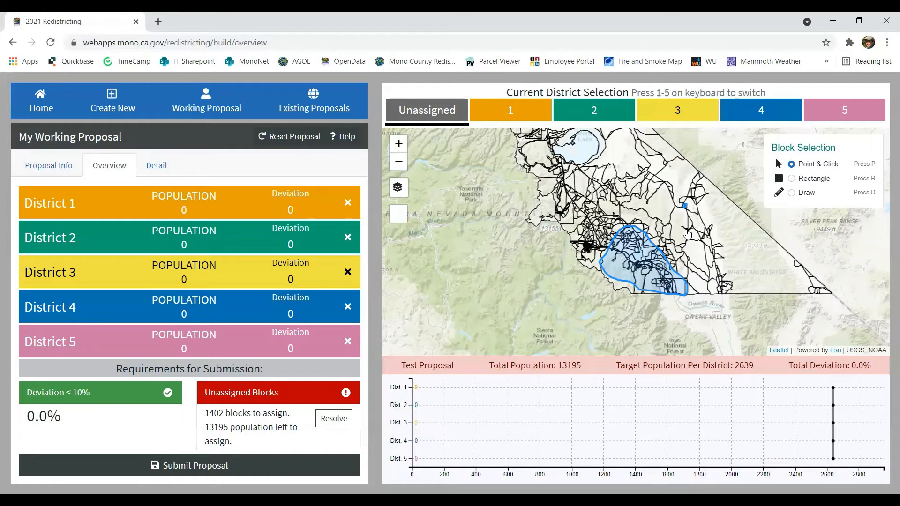
drag(664, 205, 658, 250)
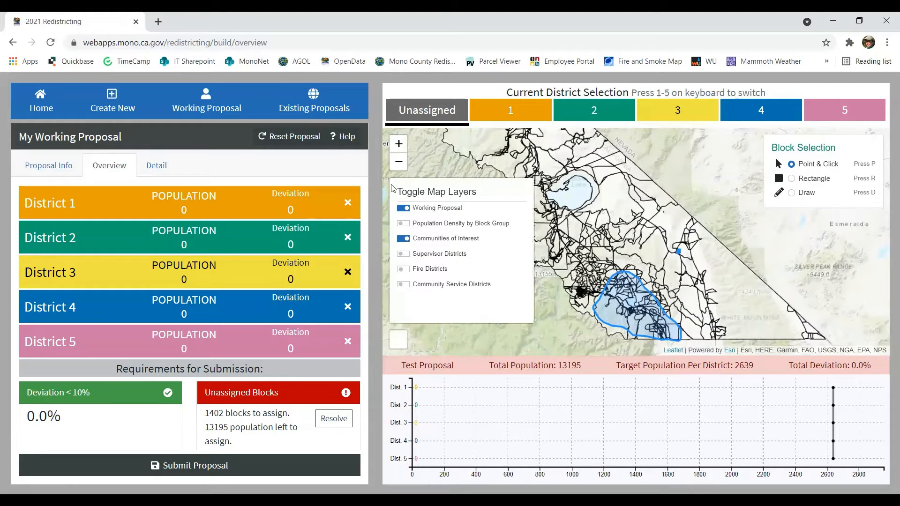
click(403, 238)
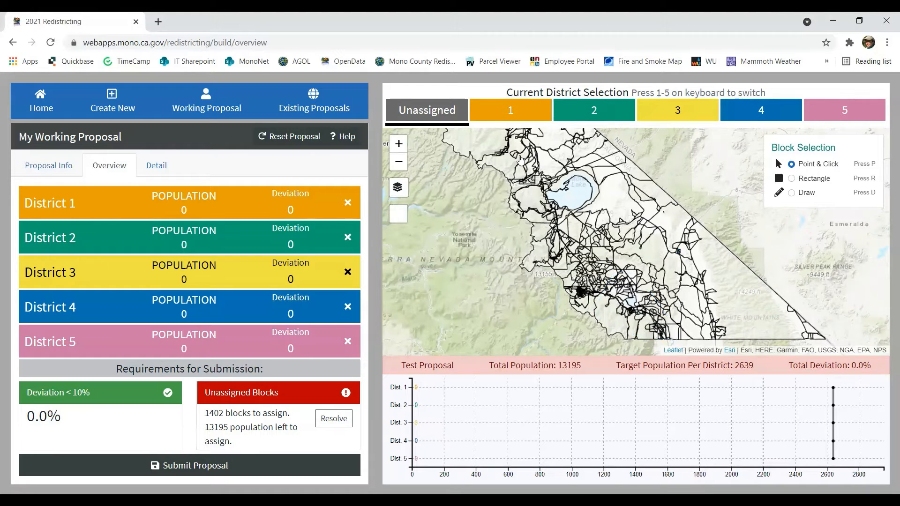
drag(639, 185, 726, 309)
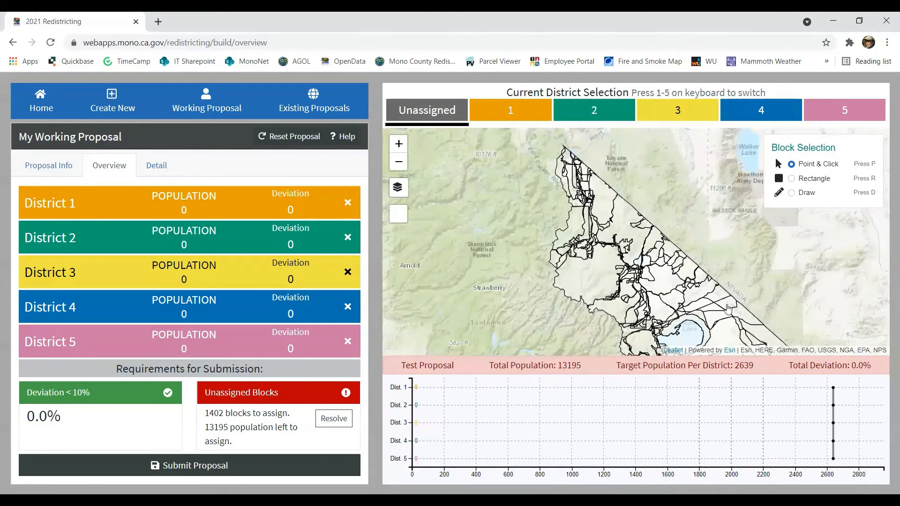
Step: Assign the northernmost census blocks and the long block along the county's northwestern edge to District 1, one at a time
click(399, 143)
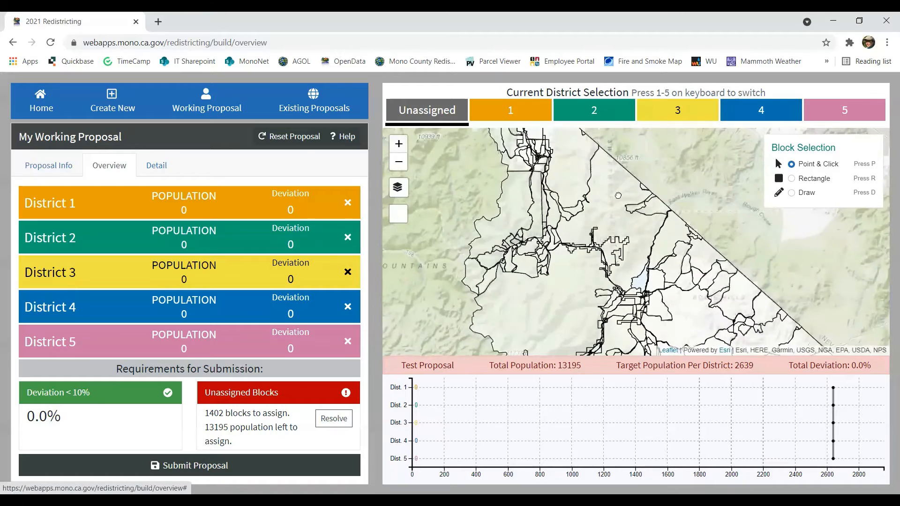
drag(592, 162, 656, 266)
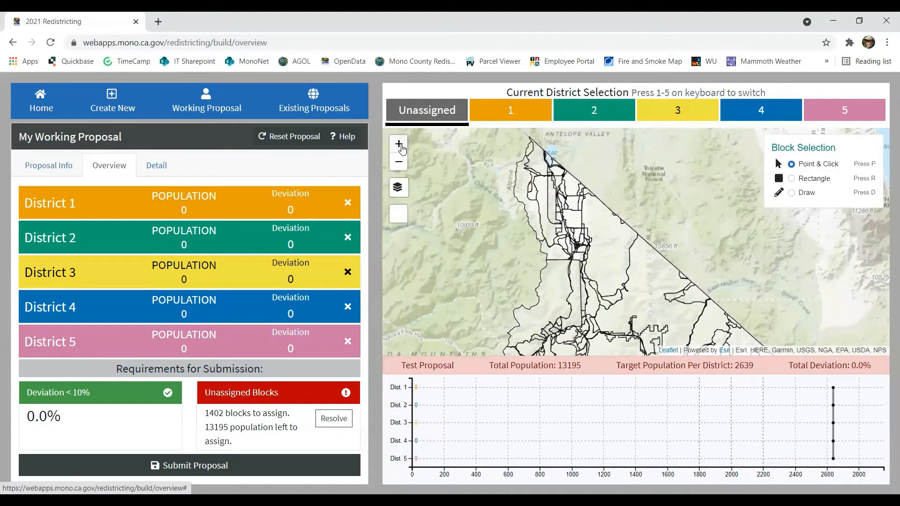
click(399, 144)
drag(628, 173, 702, 212)
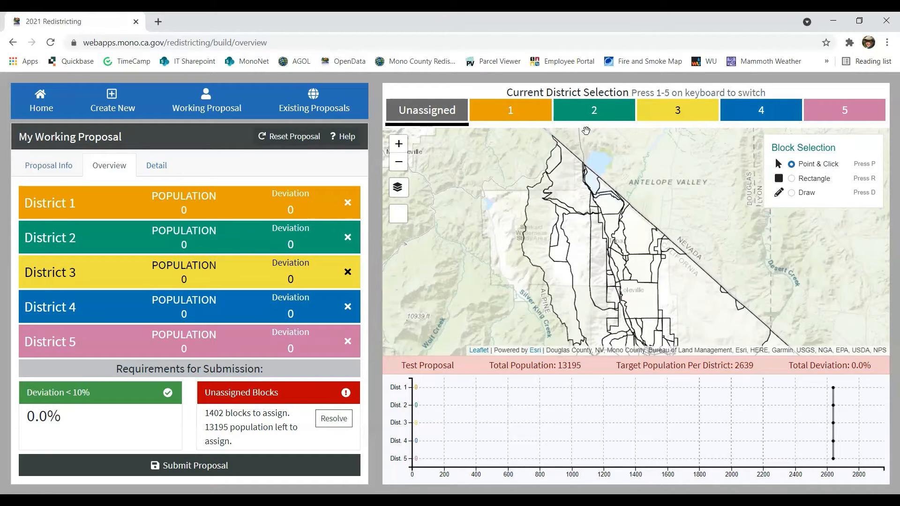
click(523, 111)
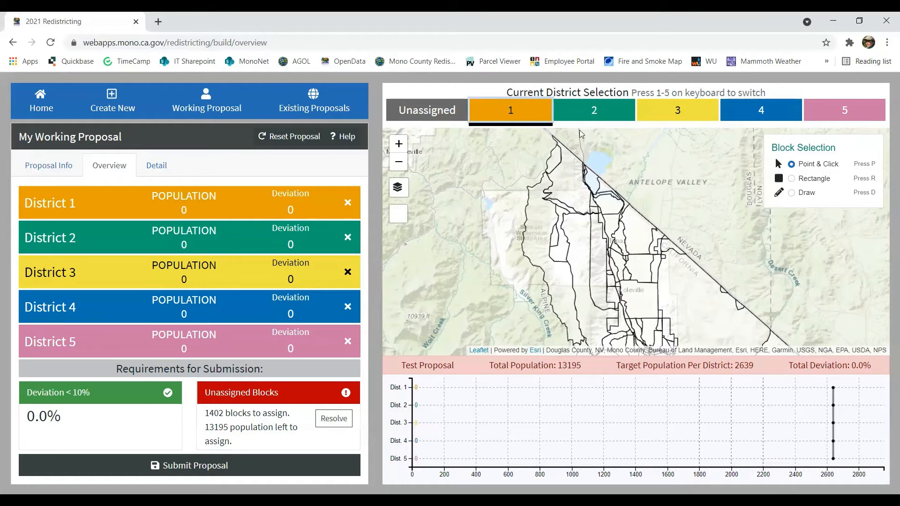
click(565, 182)
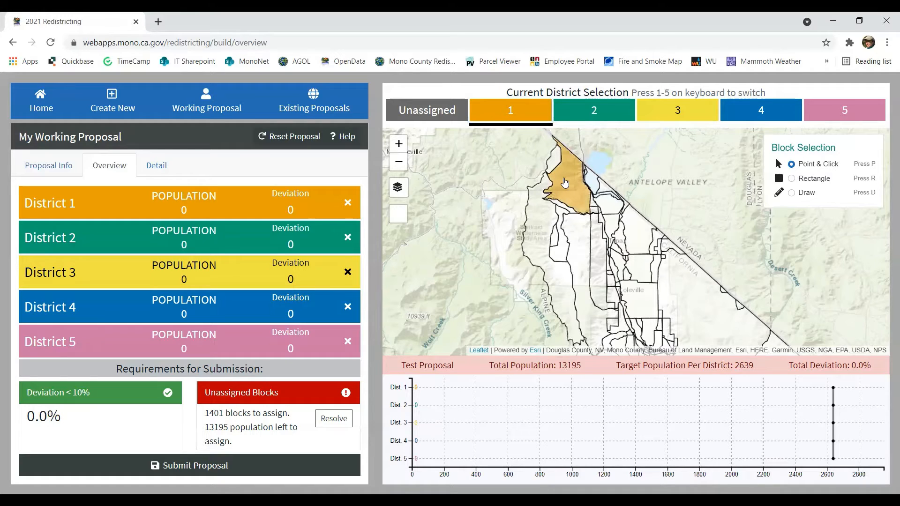
click(556, 164)
click(538, 239)
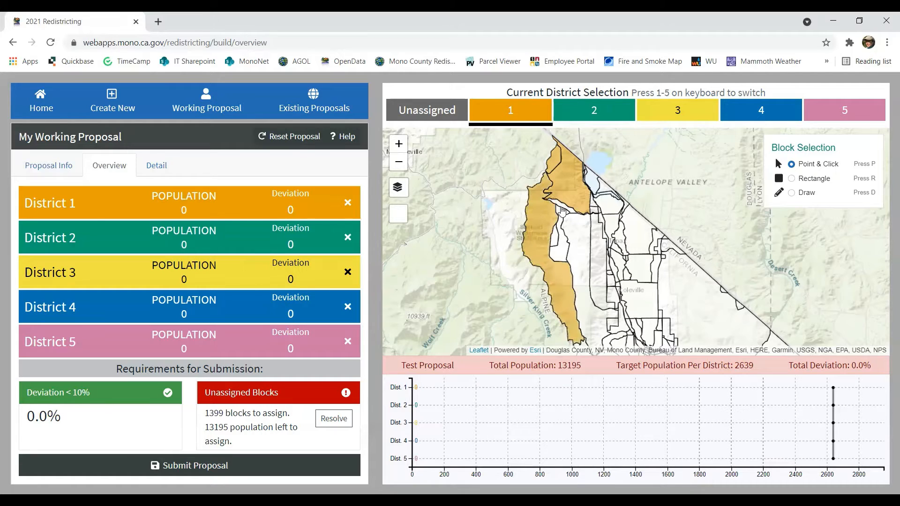
Step: Add the small Slinkard Valley blocks and the blocks just south of Topaz Lake to District 1
click(567, 236)
click(562, 250)
click(563, 253)
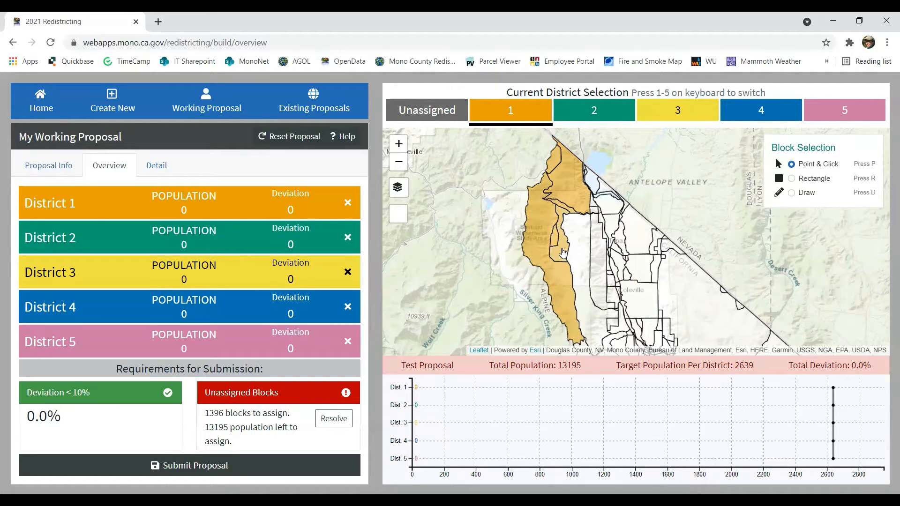
click(590, 181)
click(592, 205)
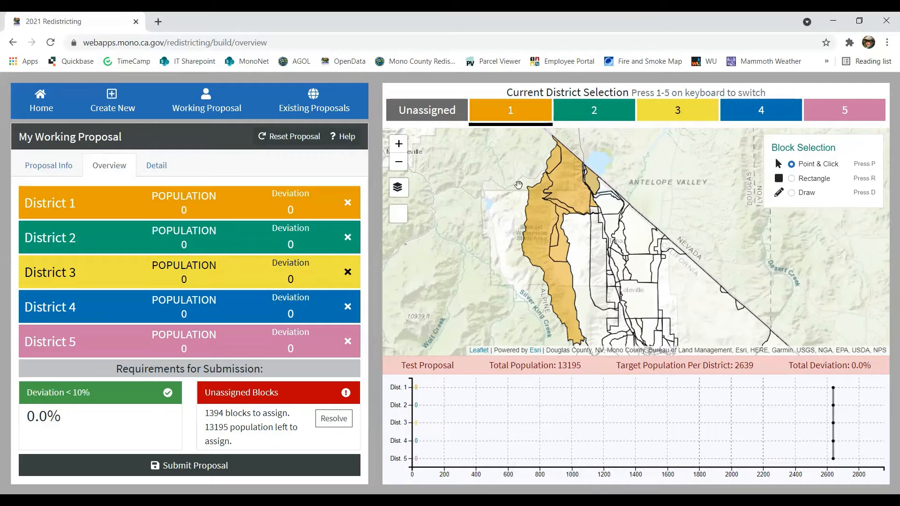
Step: Add the northern Antelope Valley block and the narrow blocks bordering it to District 1 individually
click(399, 144)
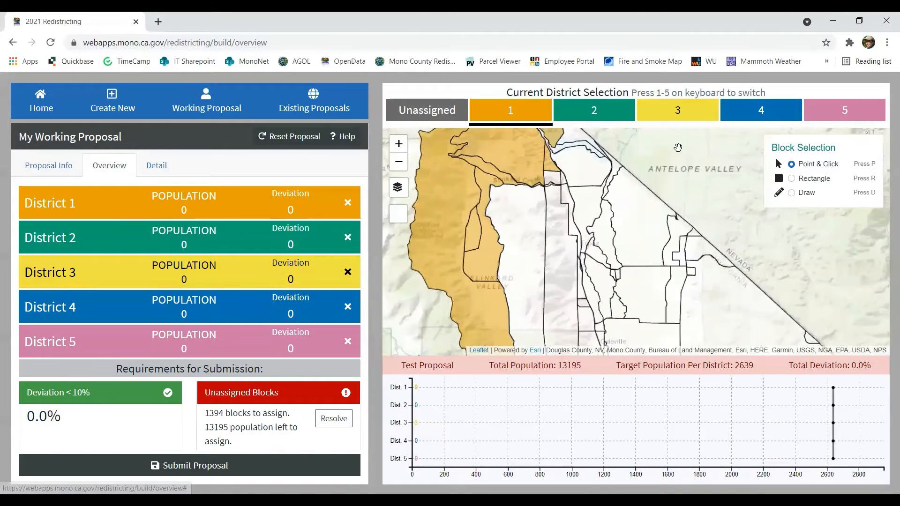
drag(627, 141, 736, 257)
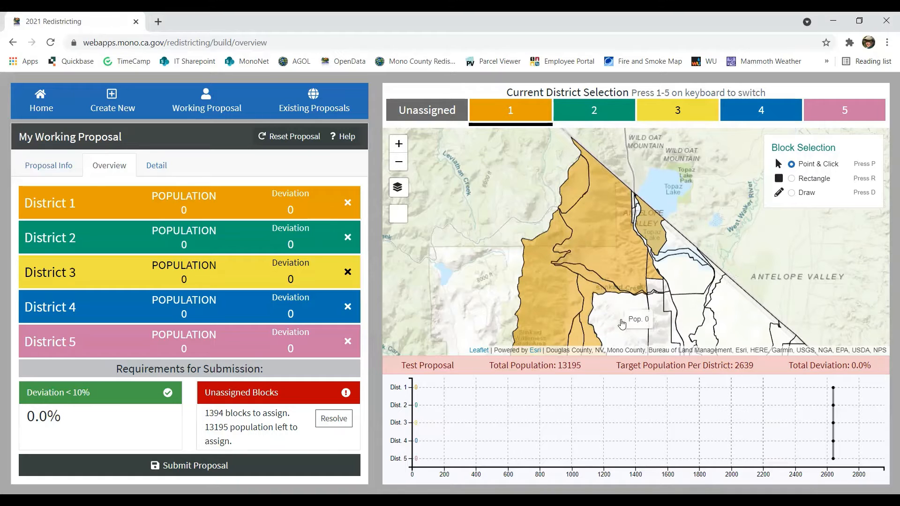
click(687, 277)
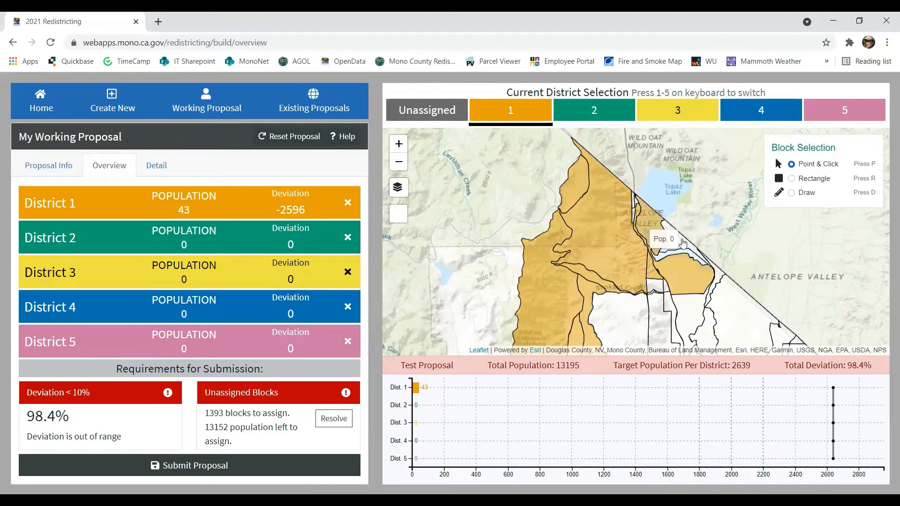
click(666, 256)
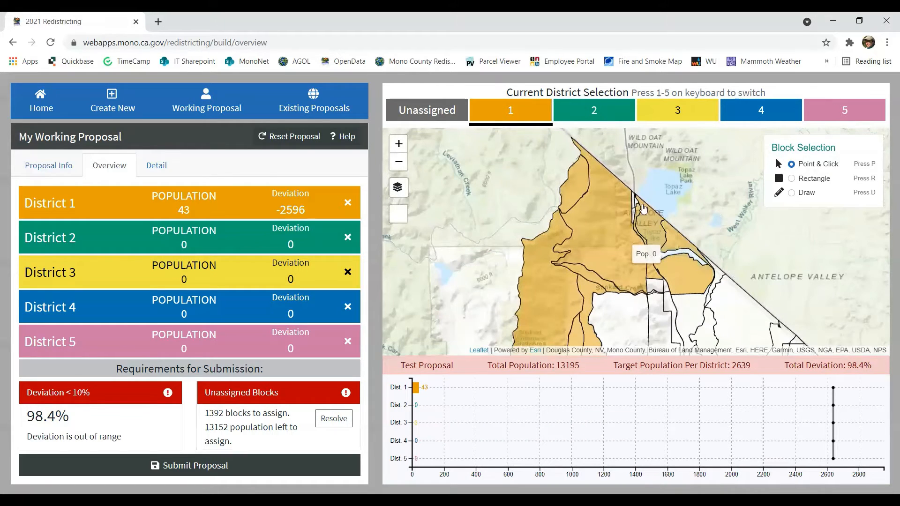
click(666, 256)
click(660, 292)
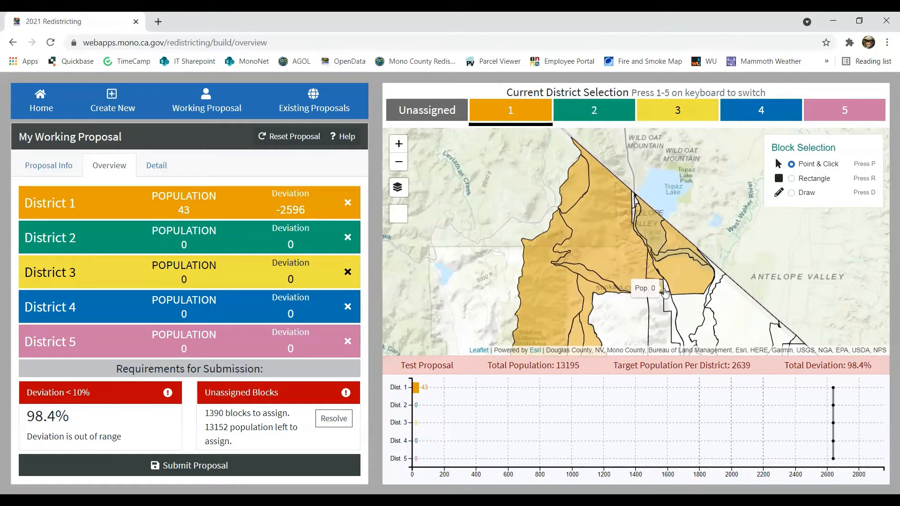
click(666, 292)
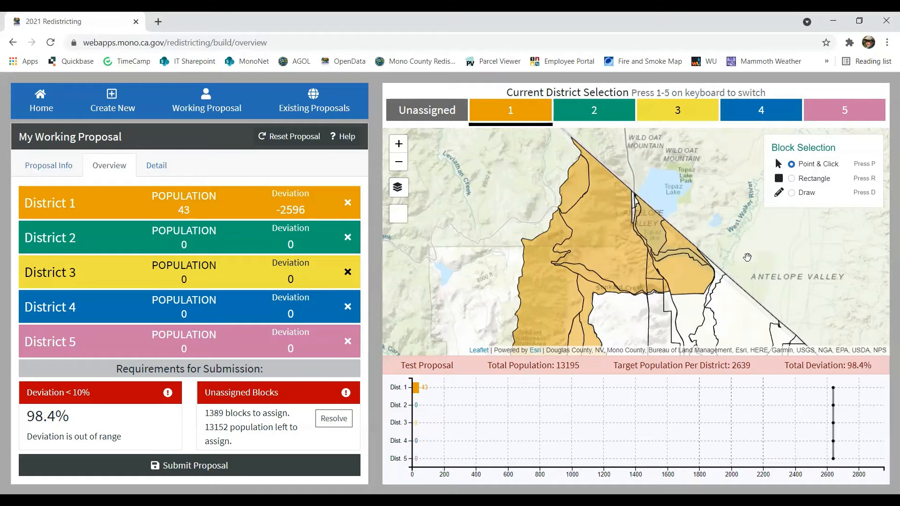
Step: Use Rectangle block selection to assign the blocks across northern Antelope Valley, up to the Nevada line, to District 1
click(399, 147)
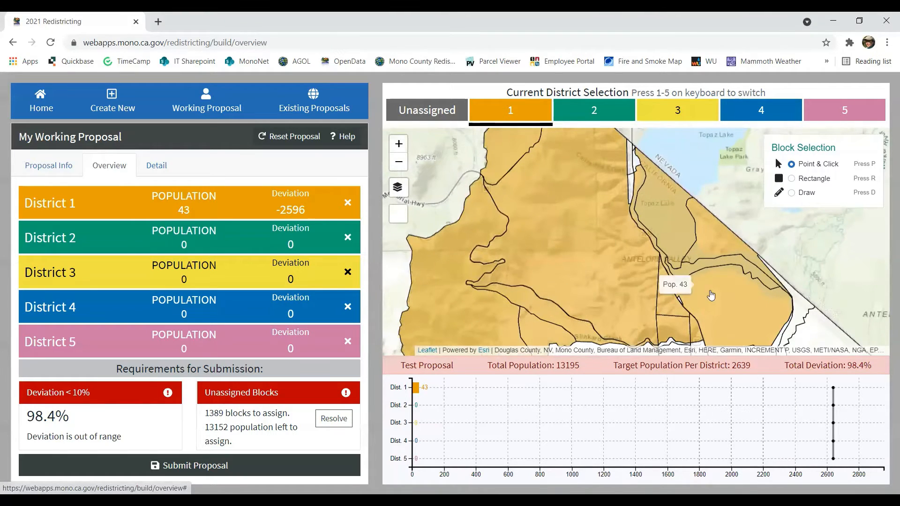
drag(699, 284, 674, 223)
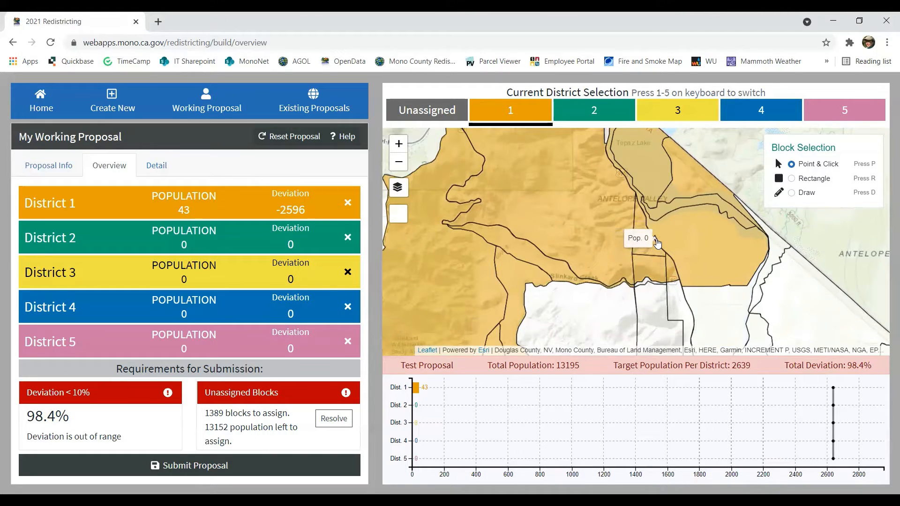
click(400, 161)
click(400, 161)
drag(704, 284, 669, 252)
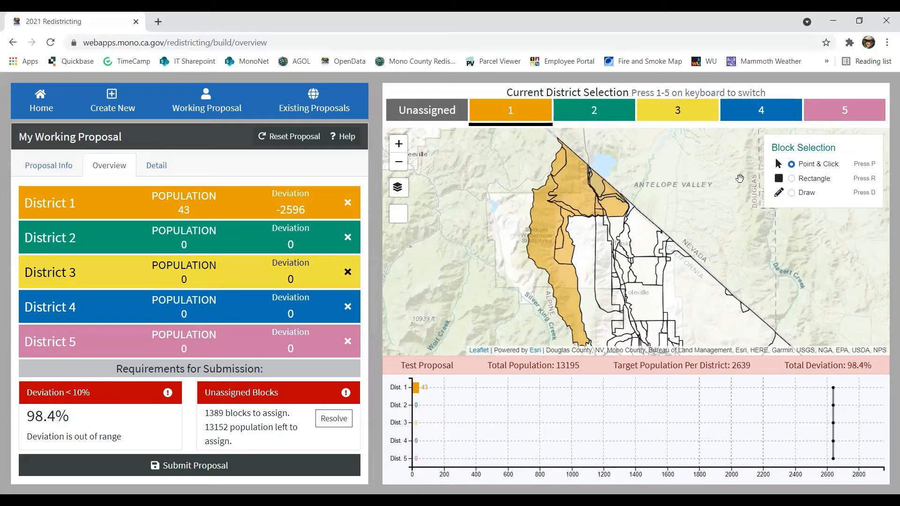
click(791, 180)
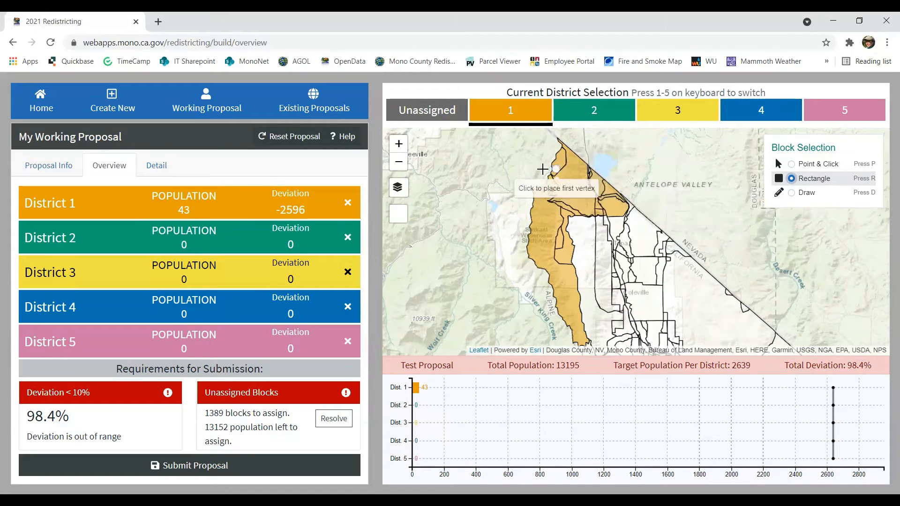
click(567, 168)
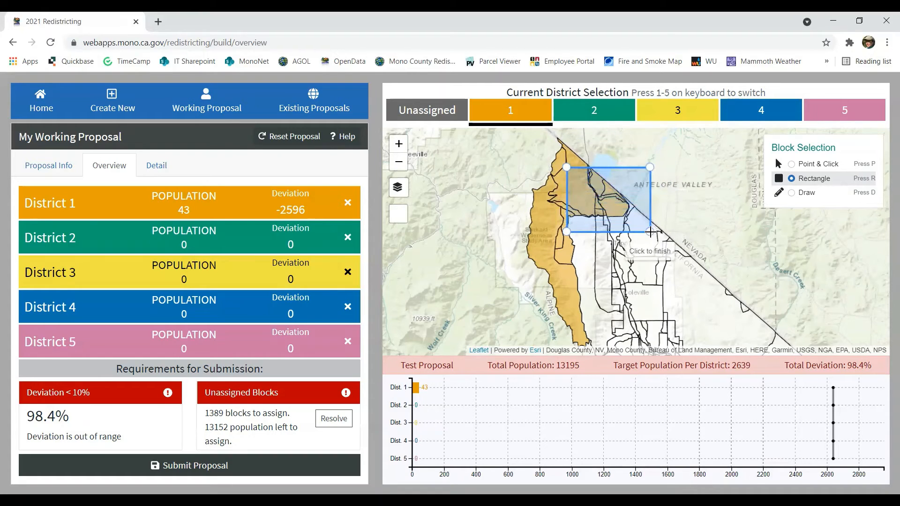
click(625, 214)
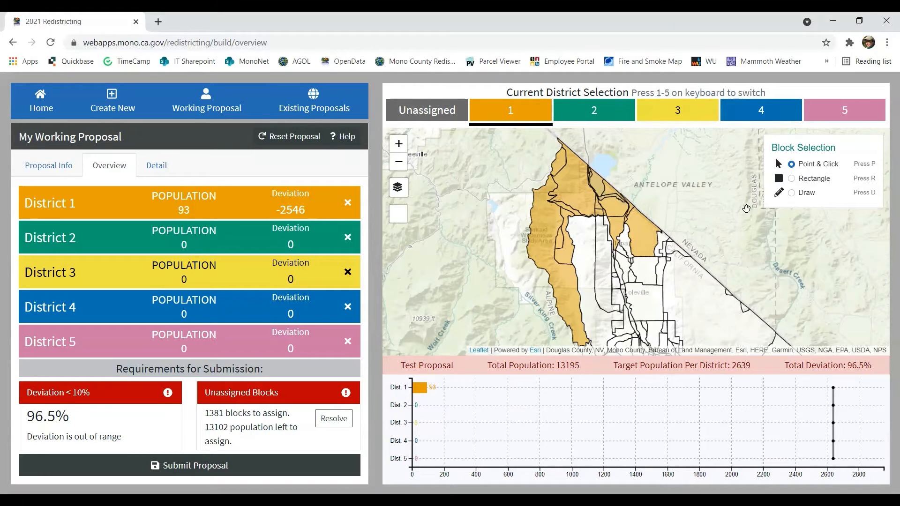
Step: Assign more blocks to District 1 with a second rectangle from west of Topaz Lake to the state line, ending in Point & Click mode
click(794, 180)
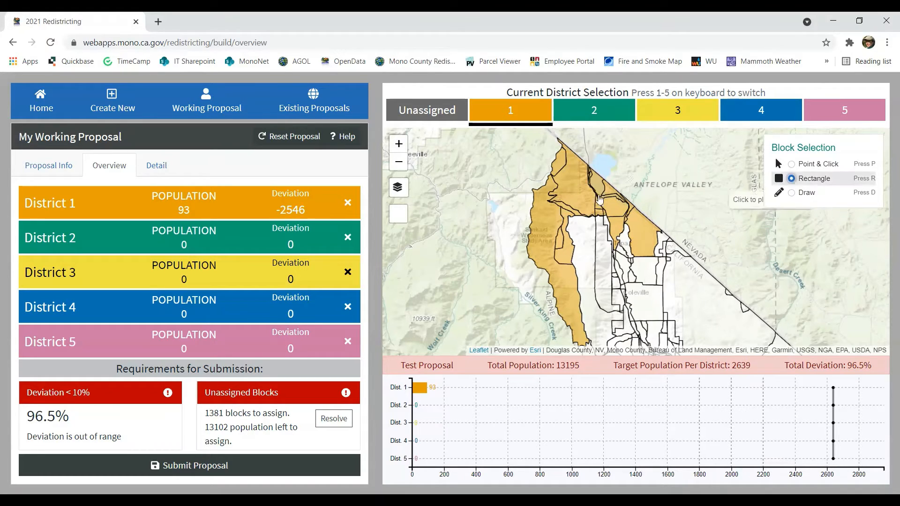
click(570, 166)
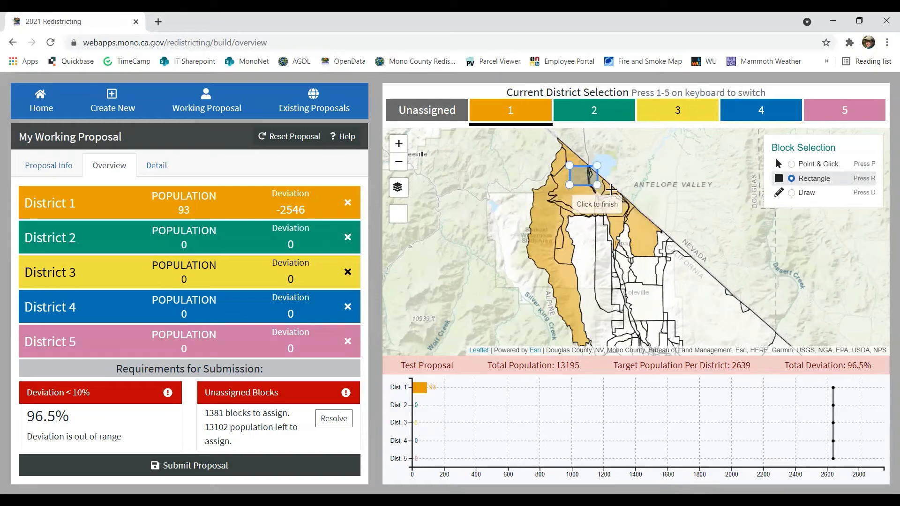
click(652, 216)
key(p)
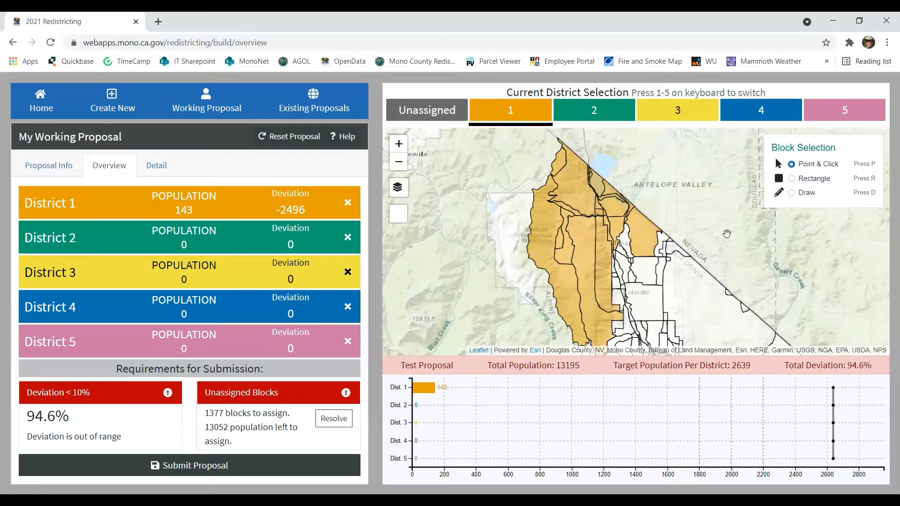
Step: Use Draw block selection to assign the blocks around Coleville and east to the Nevada line to District 2, ending in Point & Click mode
drag(748, 255, 696, 194)
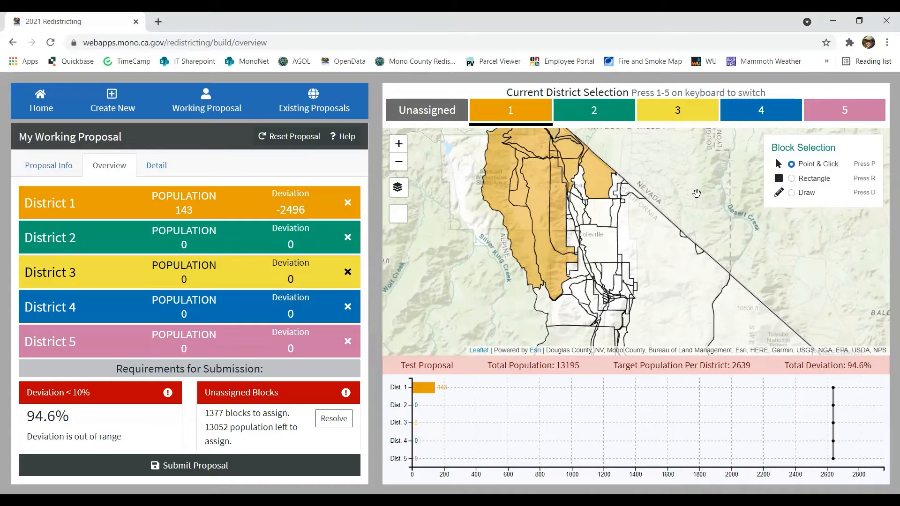
click(792, 193)
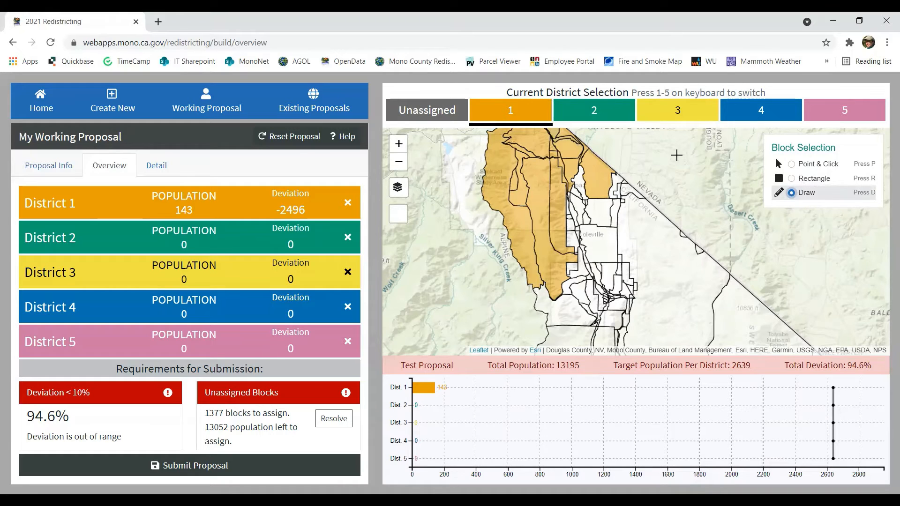
click(599, 111)
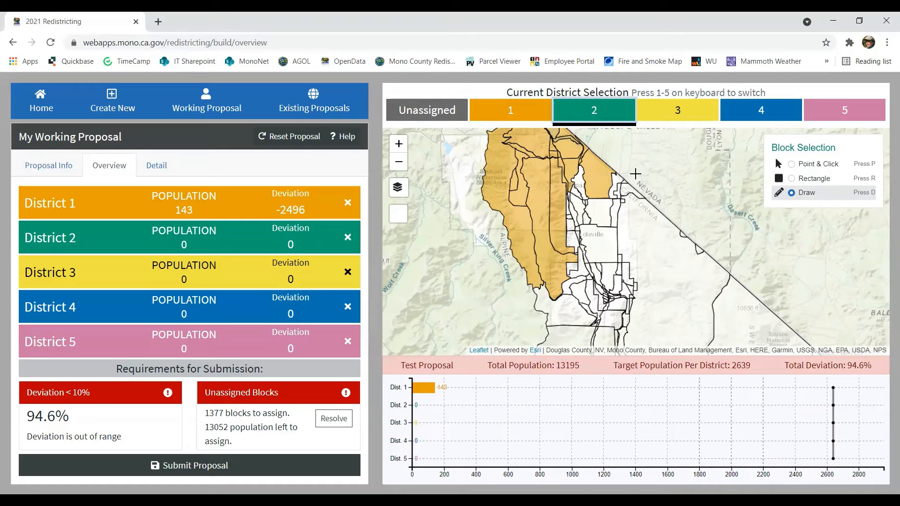
mouse_move(636, 174)
mouse_down()
mouse_move(622, 179)
mouse_move(607, 207)
mouse_move(587, 206)
mouse_move(574, 187)
mouse_move(571, 240)
mouse_move(582, 248)
mouse_move(633, 242)
mouse_move(651, 229)
mouse_up()
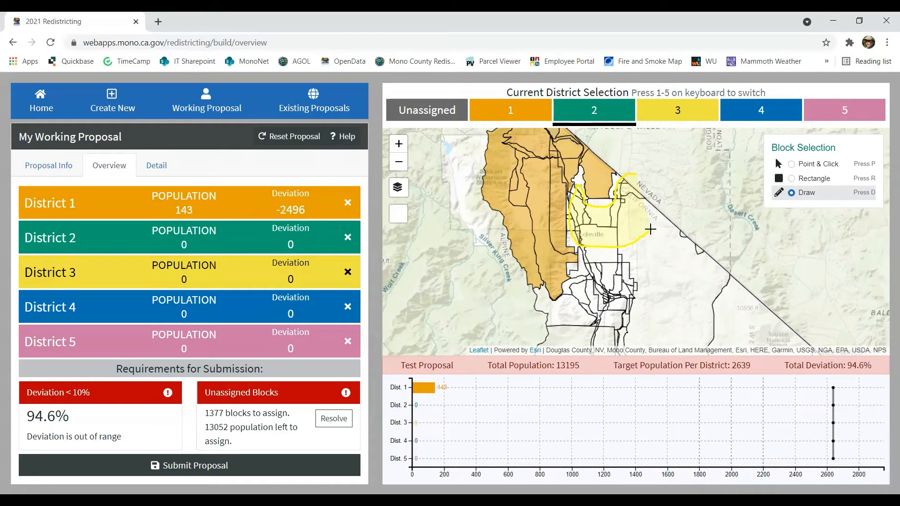
drag(650, 229, 651, 229)
key(p)
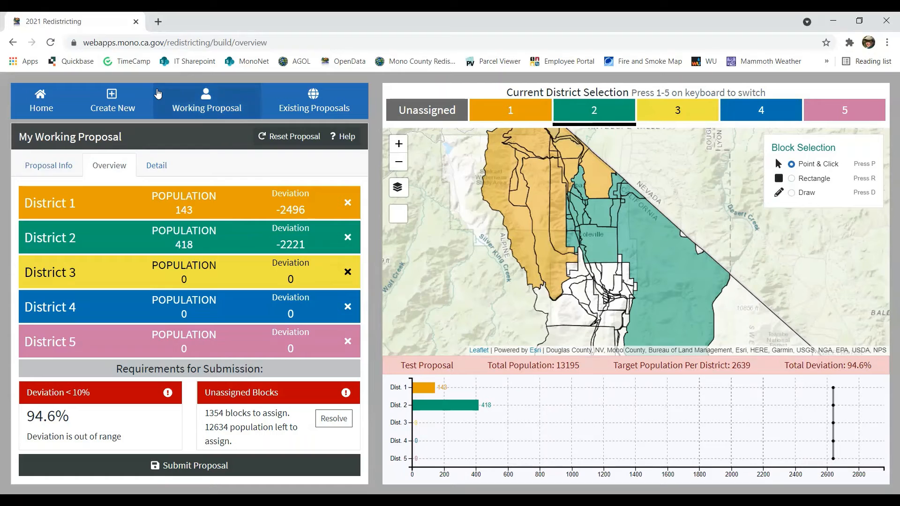
Step: Create a new proposal using the current districts, discarding the working proposal, and view the central and southern county districts
click(109, 100)
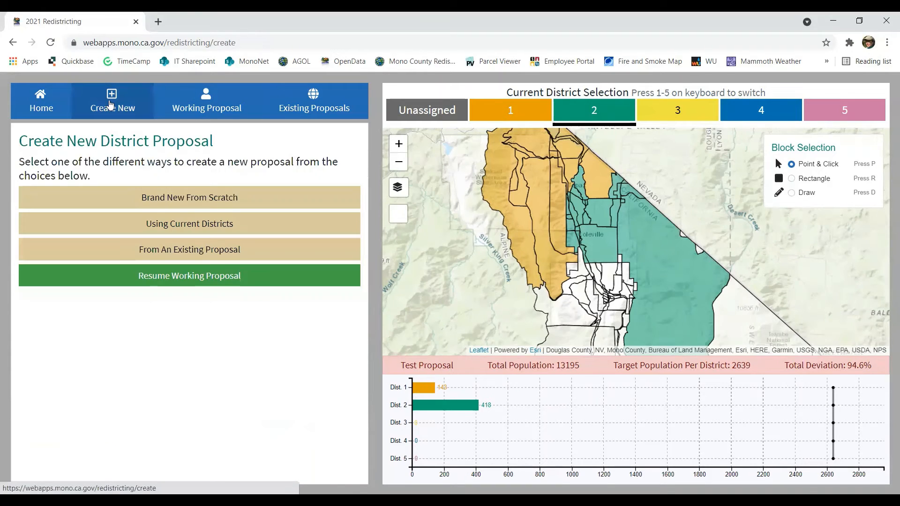
click(129, 229)
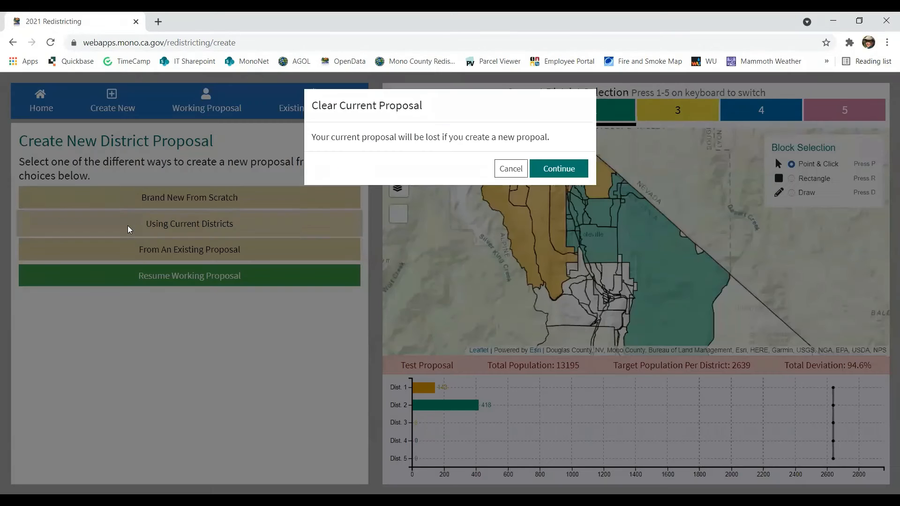
click(559, 169)
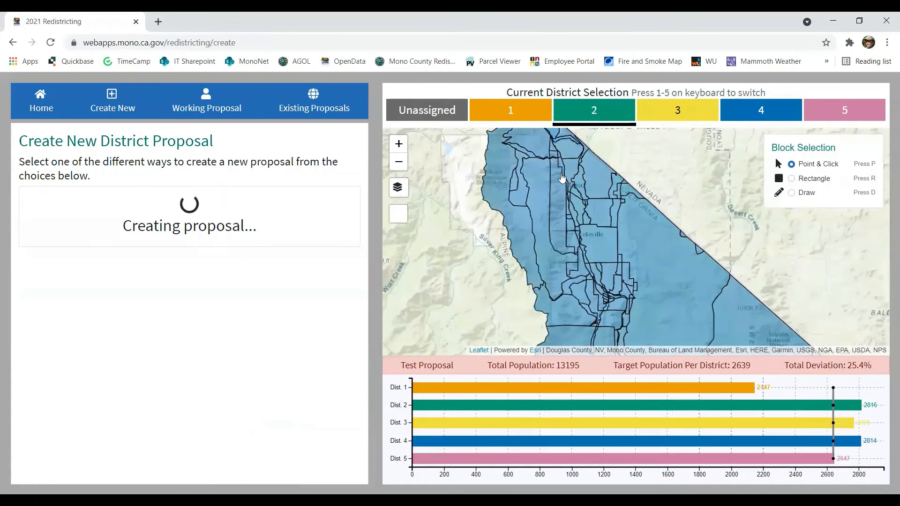
click(399, 163)
drag(680, 305, 572, 197)
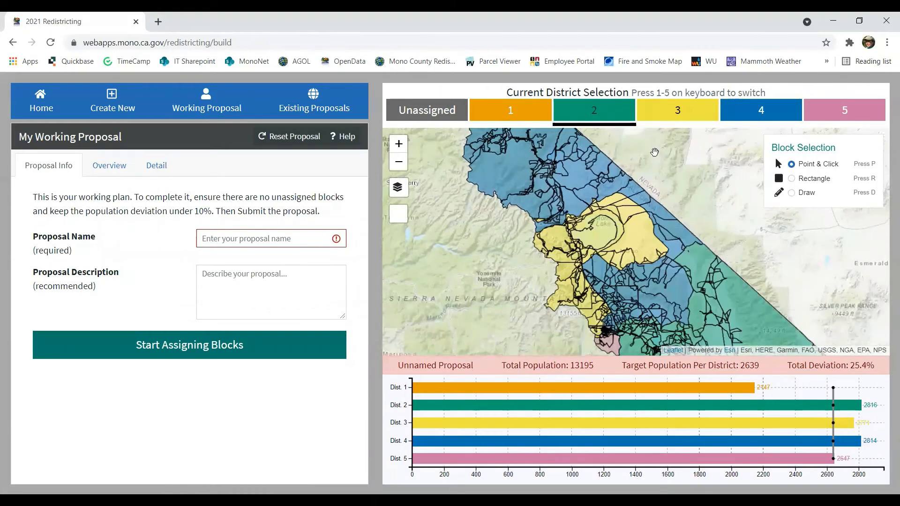
drag(673, 169, 653, 153)
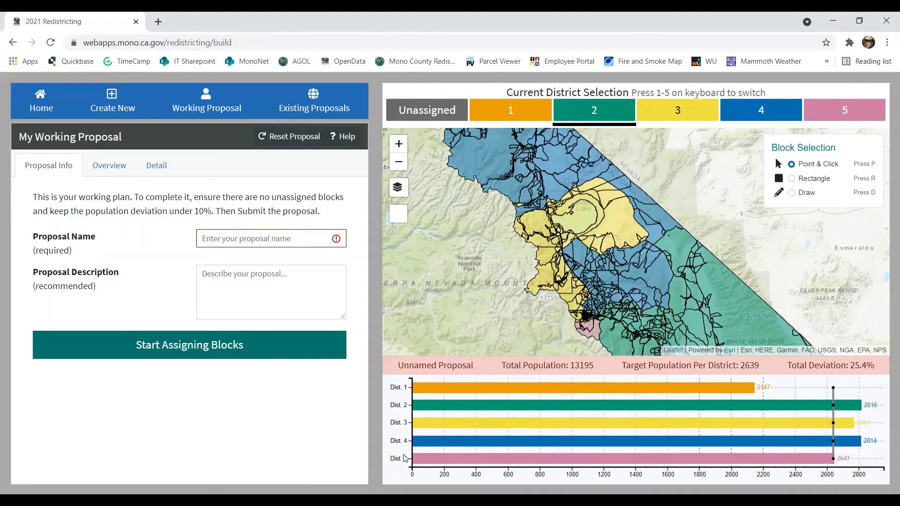
Step: Name the working proposal "test proposal" and start assigning blocks
click(271, 241)
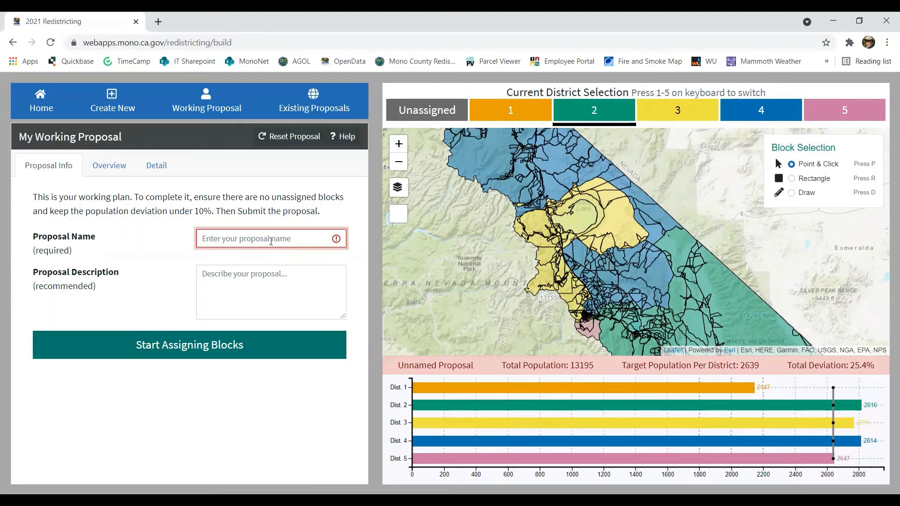
text(test proposal)
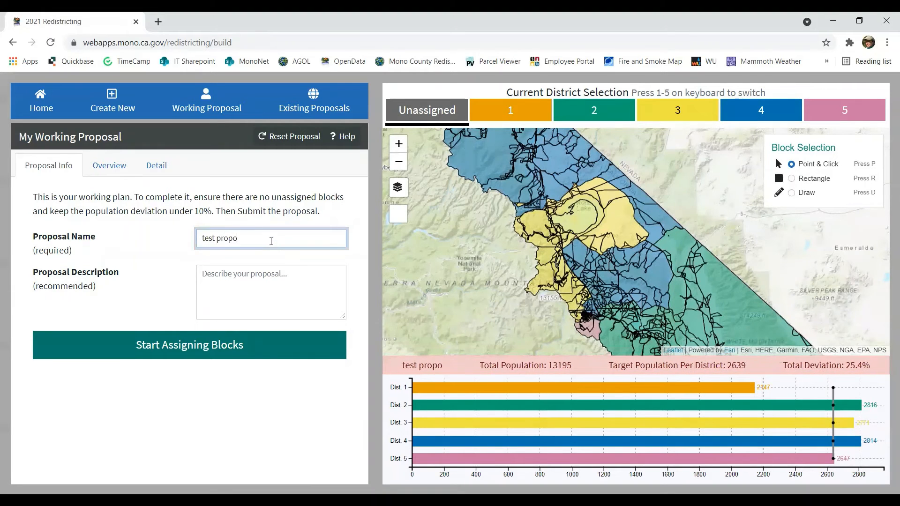
click(199, 347)
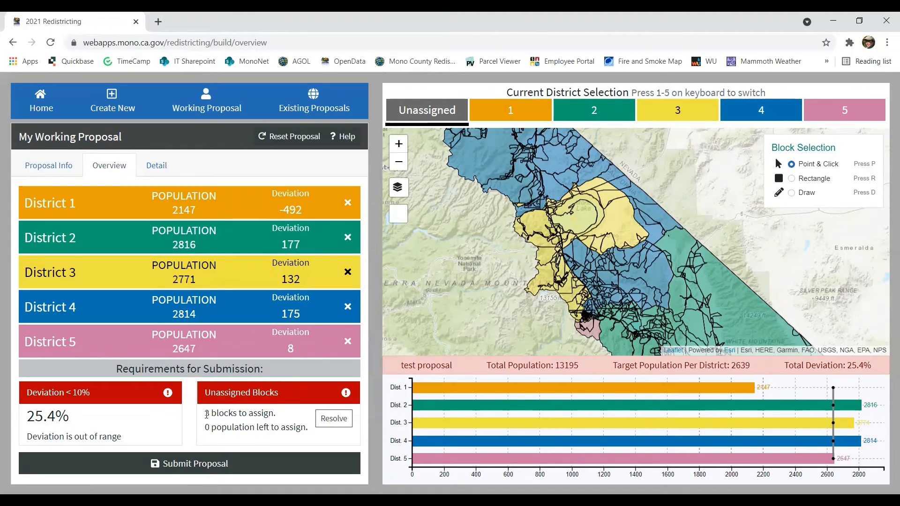
click(333, 418)
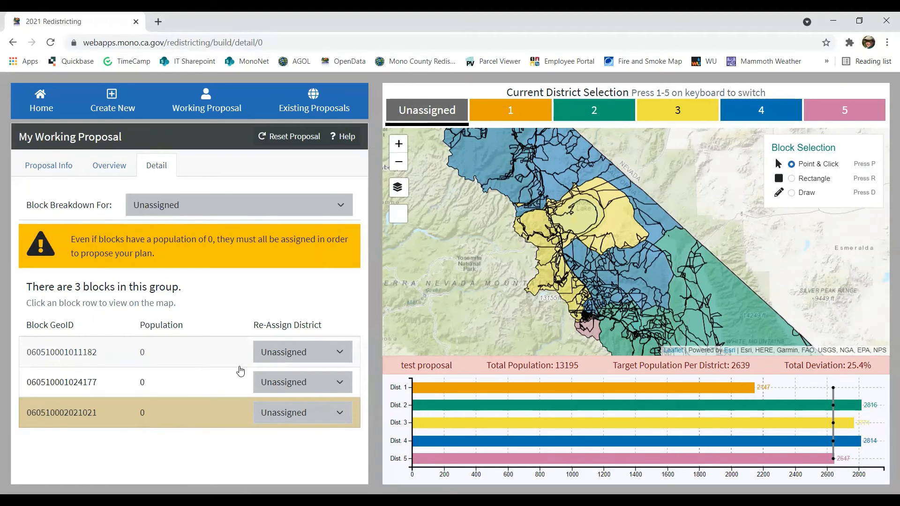
click(195, 352)
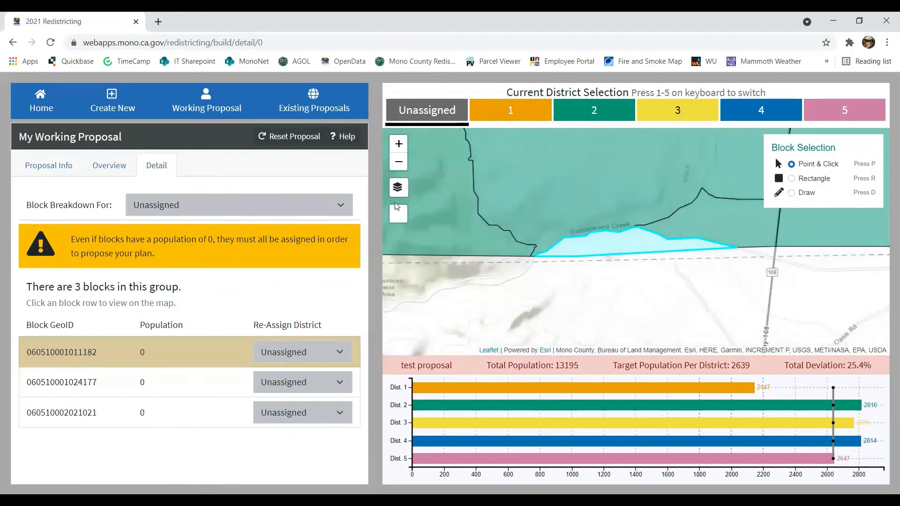
click(401, 164)
click(401, 164)
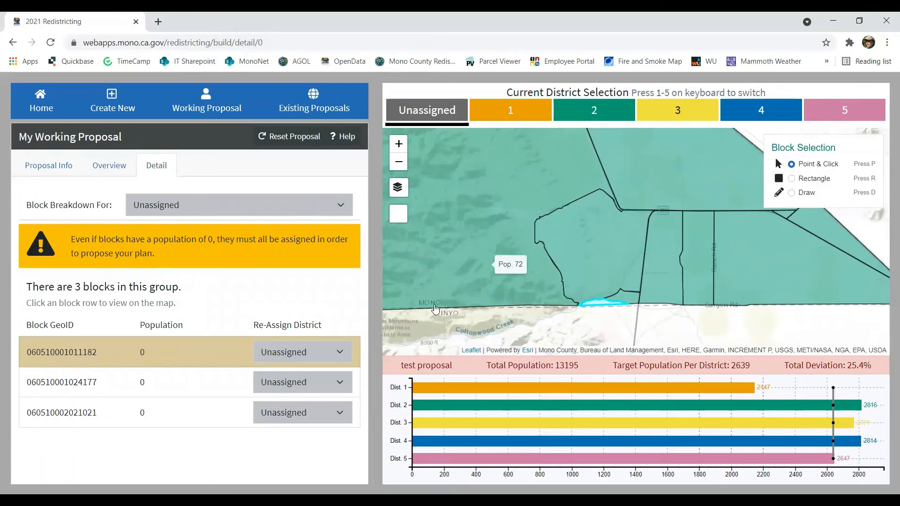
click(308, 352)
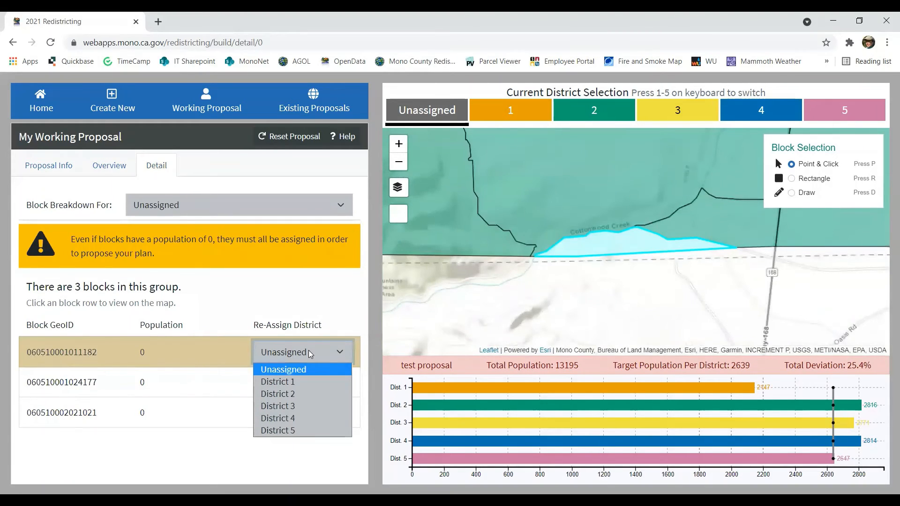
click(286, 394)
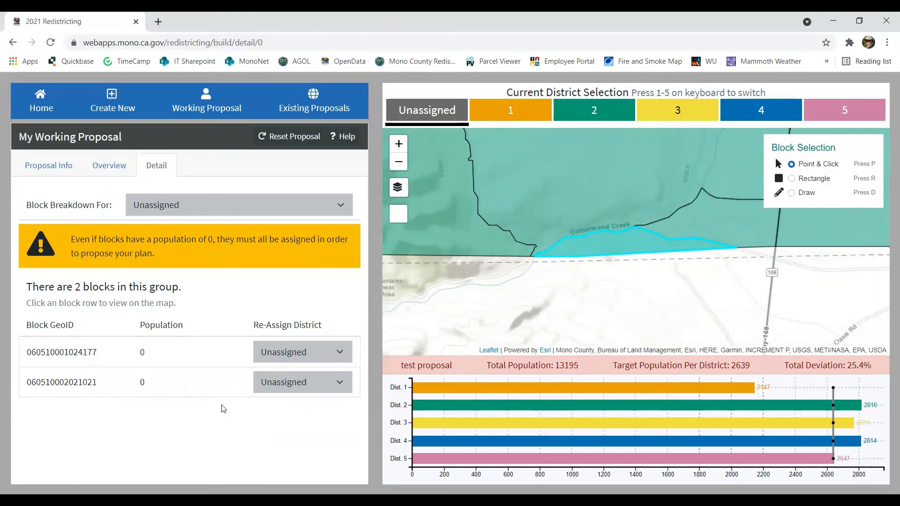
click(200, 352)
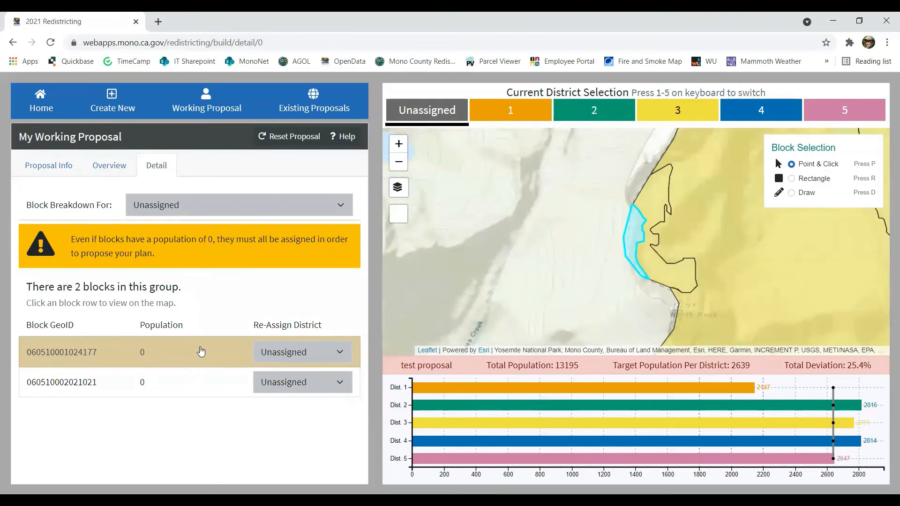
click(276, 352)
click(283, 410)
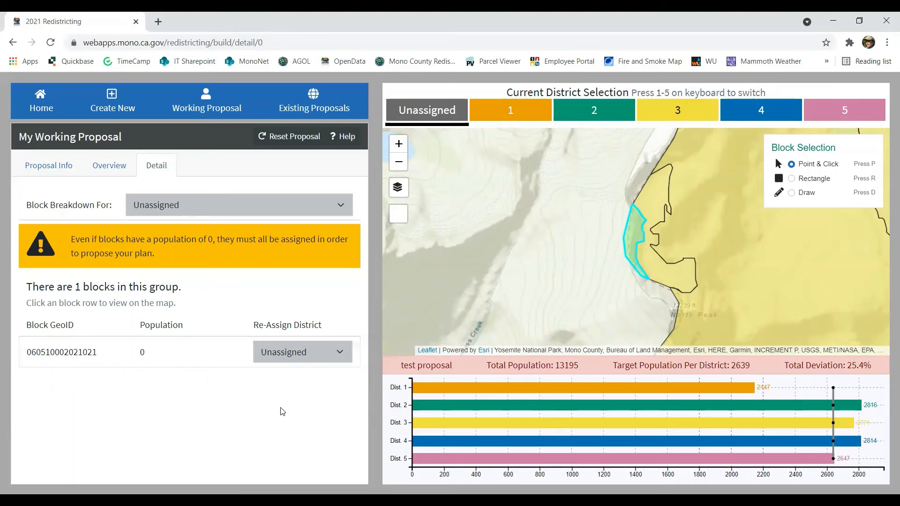
click(163, 357)
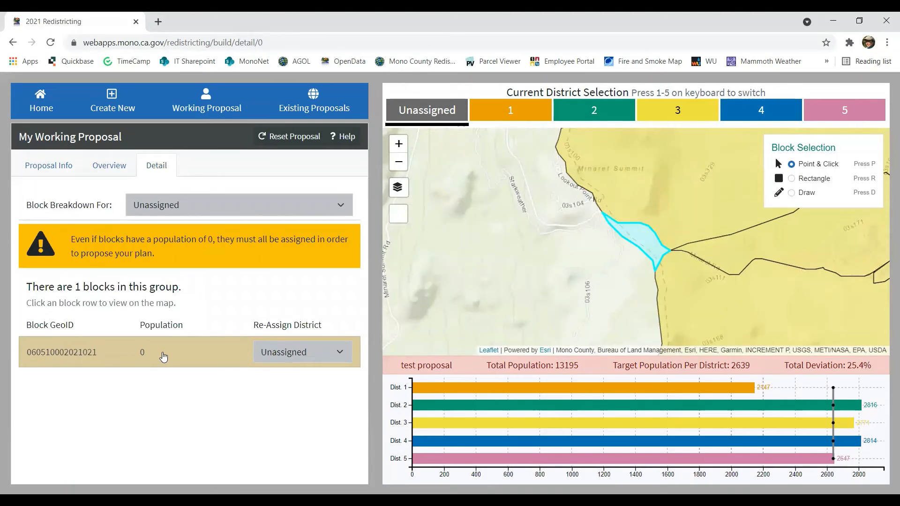
click(279, 352)
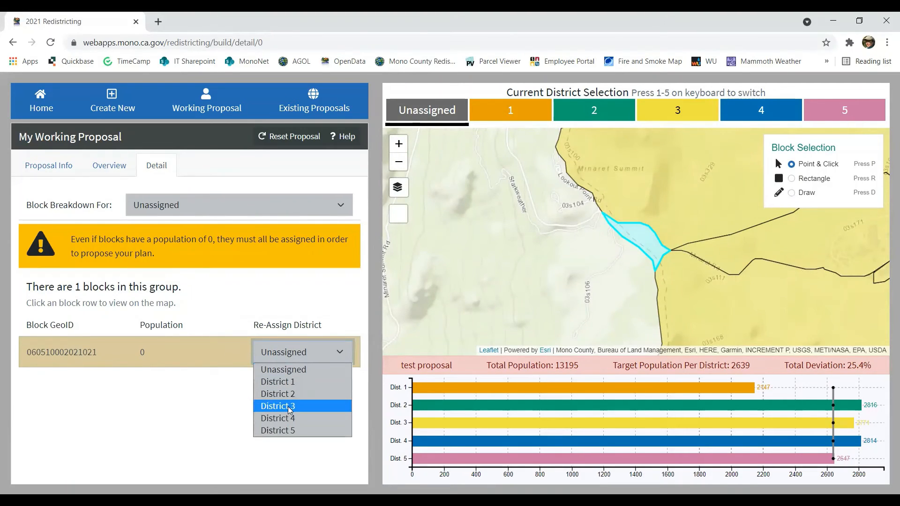
click(290, 409)
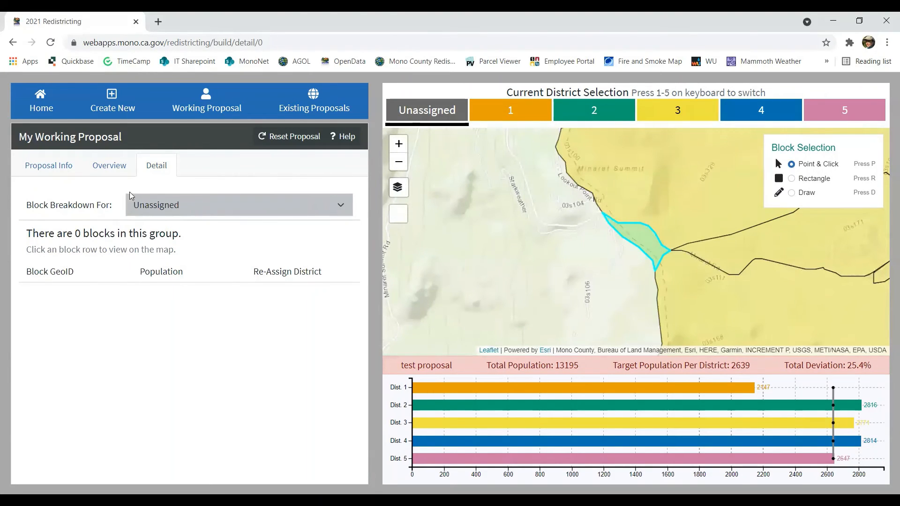
Step: Review the submission requirements in the proposal overview and compare the district populations in the bar chart
click(113, 171)
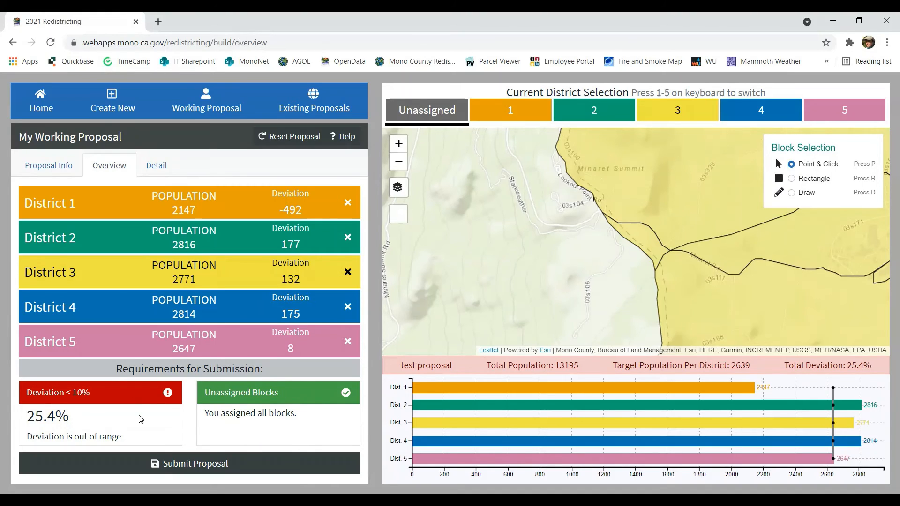
mouse_move(870, 424)
mouse_move(788, 388)
mouse_move(813, 429)
Step: View the list of existing proposals and return to the home page with the basic instructions
click(335, 102)
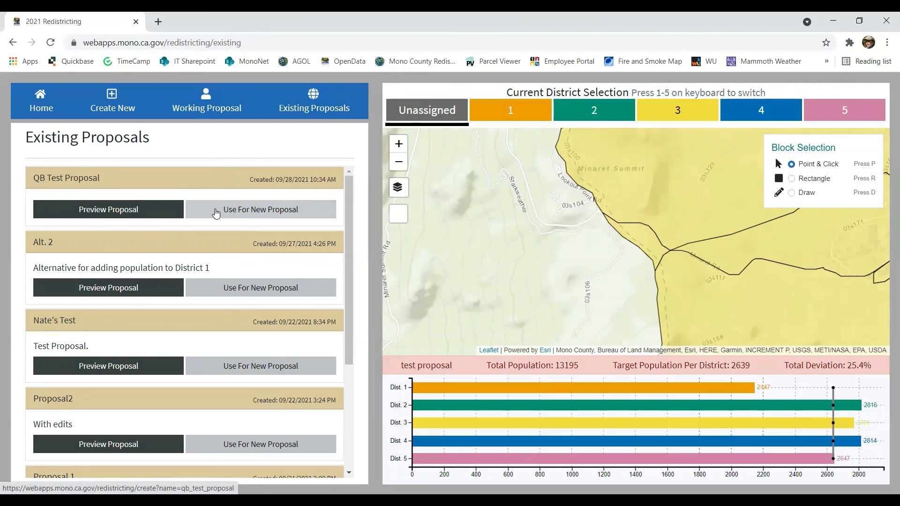
click(52, 104)
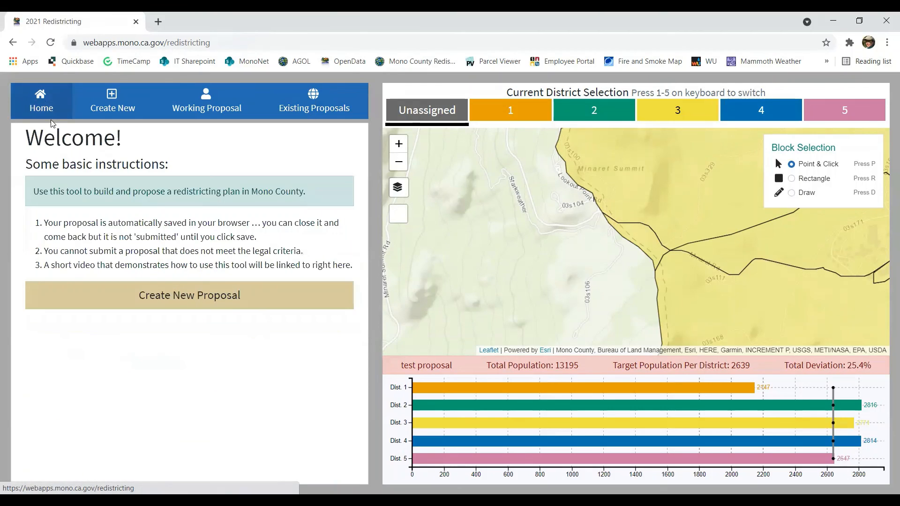